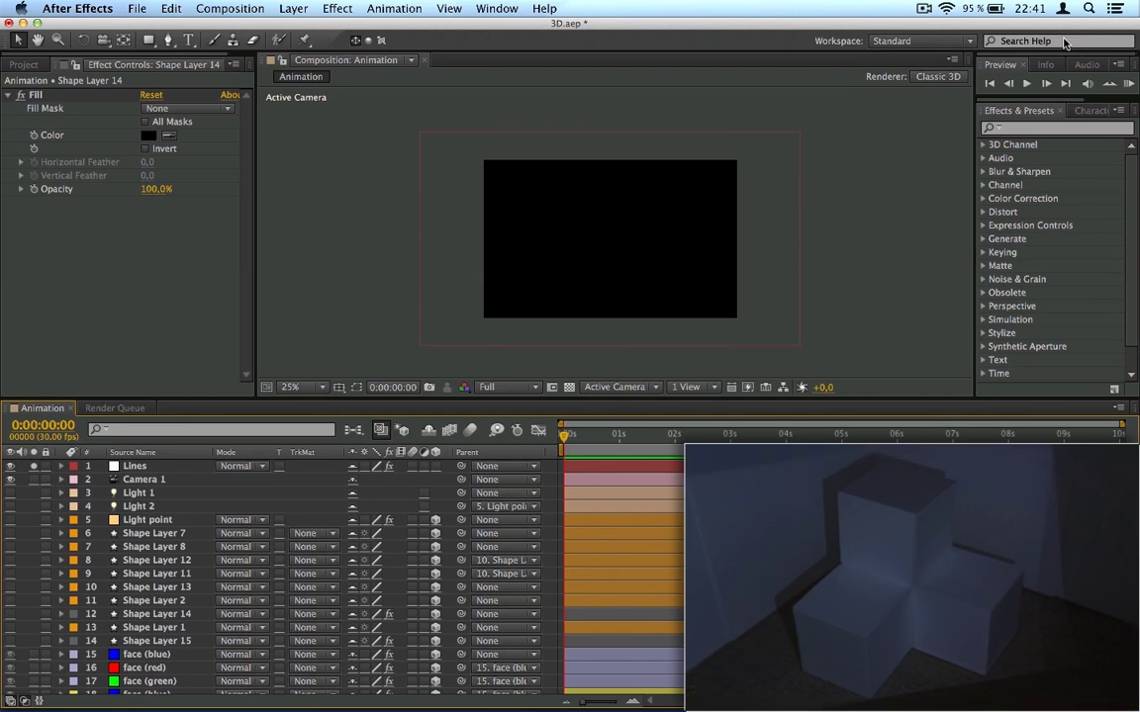
- Preview the coloured cube comp and show Millumin.plugin in the After Effects CS6 Plug-ins folder
{"action": "left_click", "coordinate": [1129, 85]}
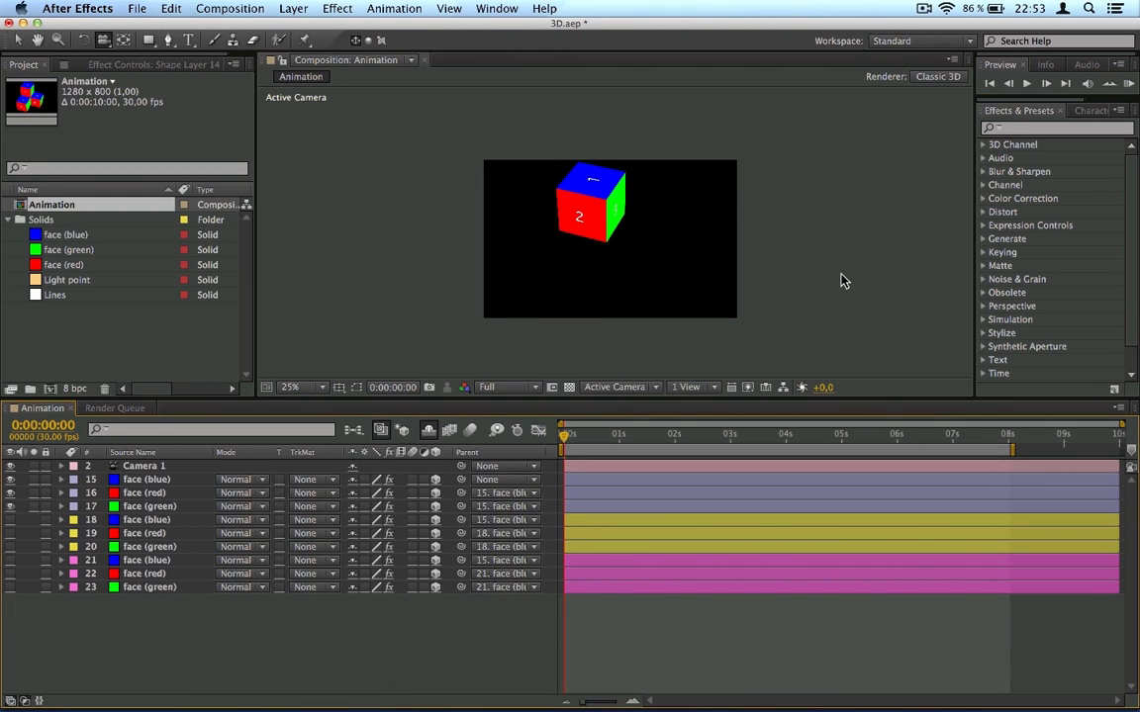
{"action": "key", "text": "super+Tab"}
{"action": "key", "text": "super+Tab"}
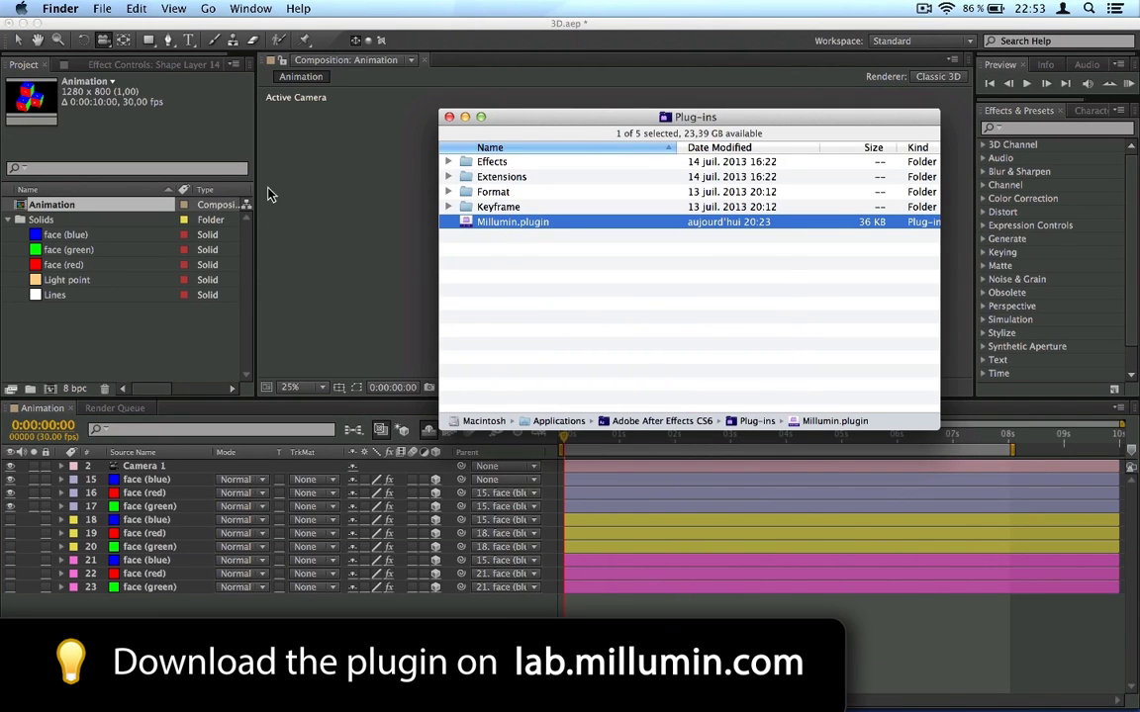
{"action": "left_click", "coordinate": [320, 208]}
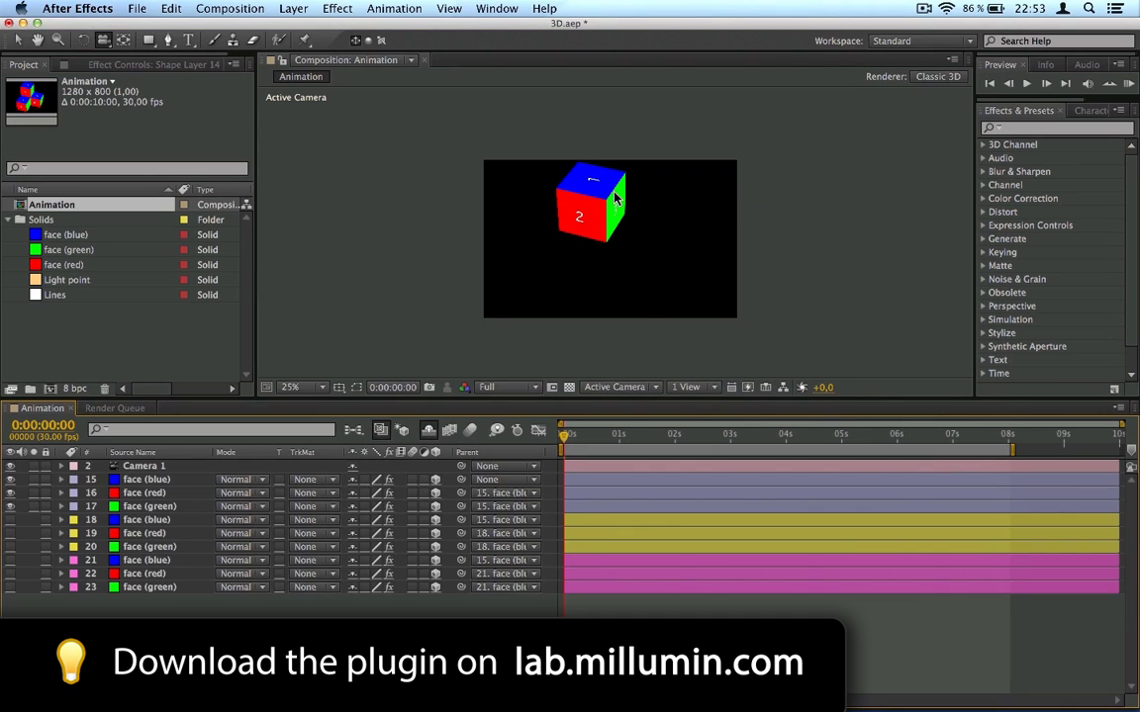
- Place the After Effects input from the Library's Inputs onto layer 1 and launch it
{"action": "key", "text": "super+Tab"}
{"action": "key", "text": "super+Tab"}
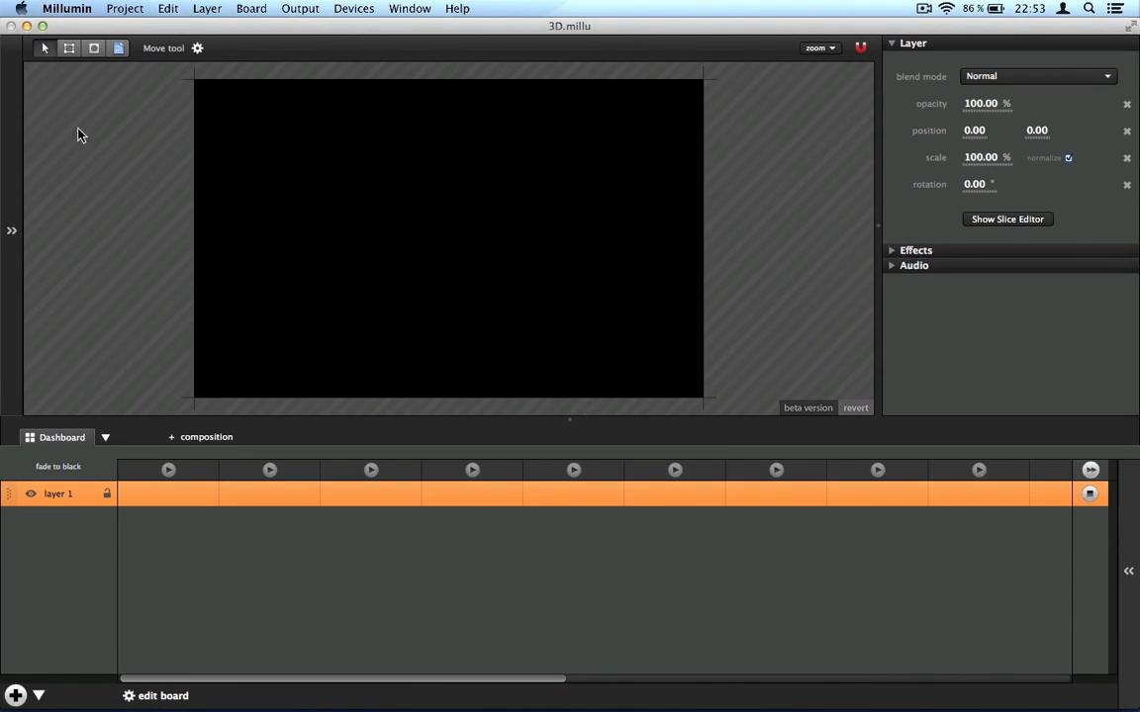
{"action": "left_click", "coordinate": [8, 170]}
{"action": "left_click", "coordinate": [10, 97]}
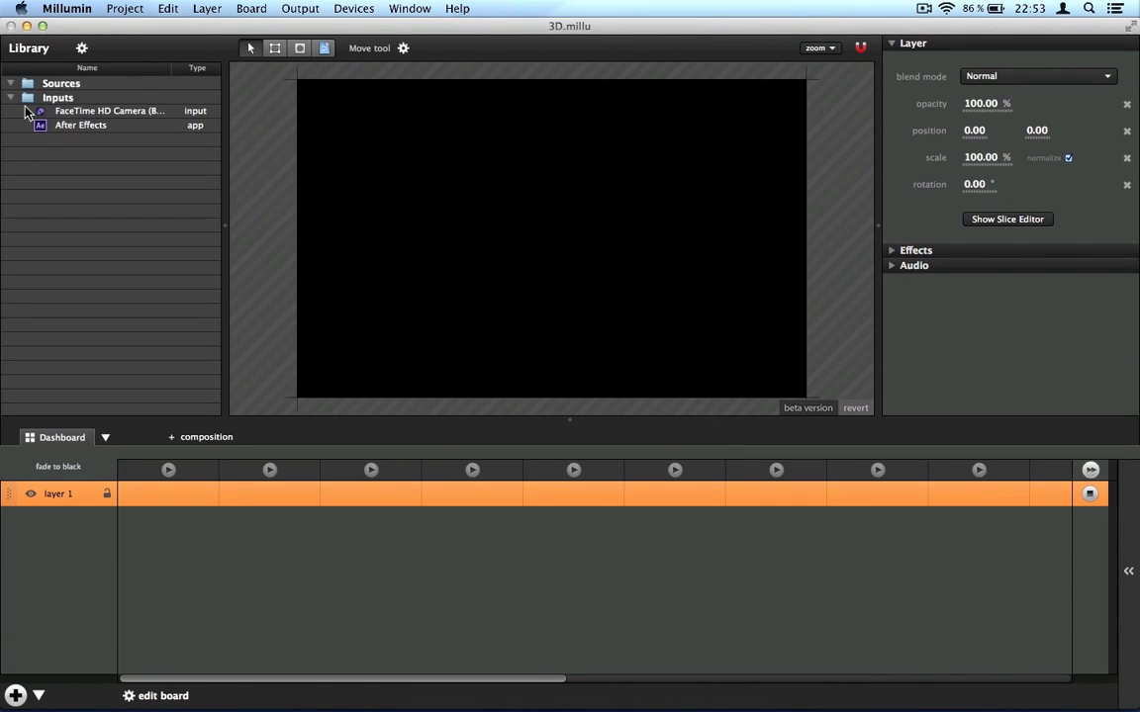
{"action": "left_click_drag", "start_coordinate": [40, 126], "coordinate": [163, 494]}
{"action": "left_click", "coordinate": [166, 493]}
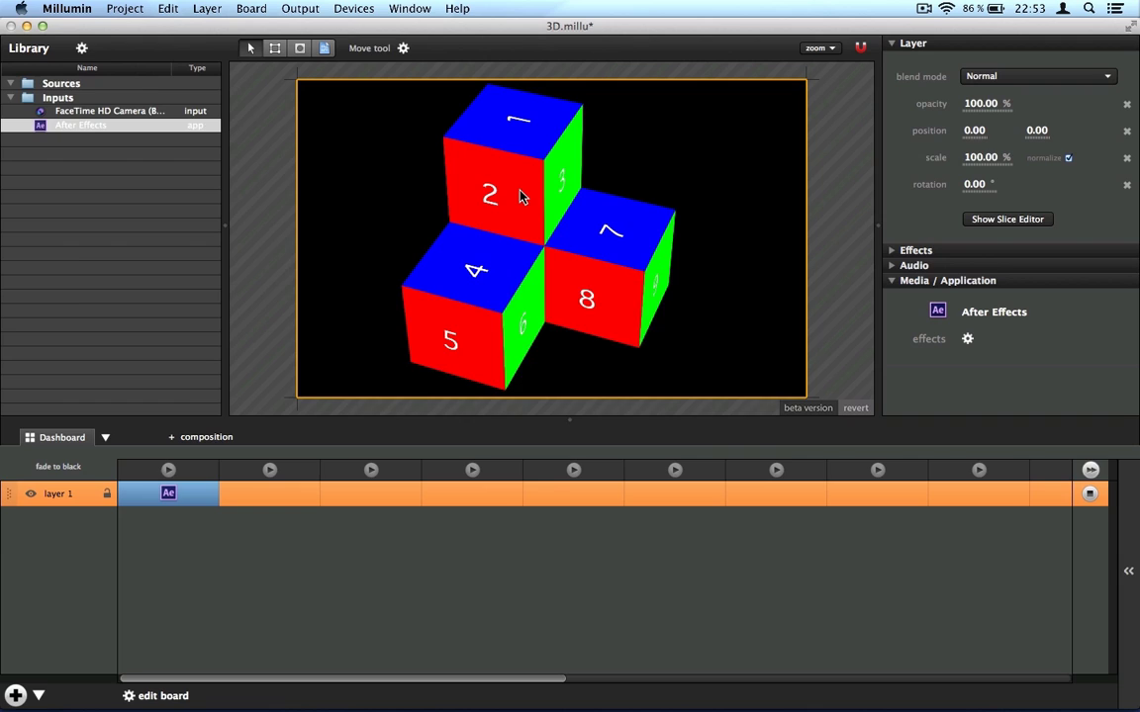
- Orbit the After Effects camera to rotate the cube, with After Effects back at full screen
{"action": "key", "text": "super+Tab"}
{"action": "left_click_drag", "start_coordinate": [3, 166], "coordinate": [618, 242]}
{"action": "mouse_move", "coordinate": [912, 213]}
{"action": "left_mouse_down"}
{"action": "mouse_move", "coordinate": [895, 211]}
{"action": "mouse_move", "coordinate": [908, 188]}
{"action": "mouse_move", "coordinate": [890, 174]}
{"action": "mouse_move", "coordinate": [910, 190]}
{"action": "left_mouse_up"}
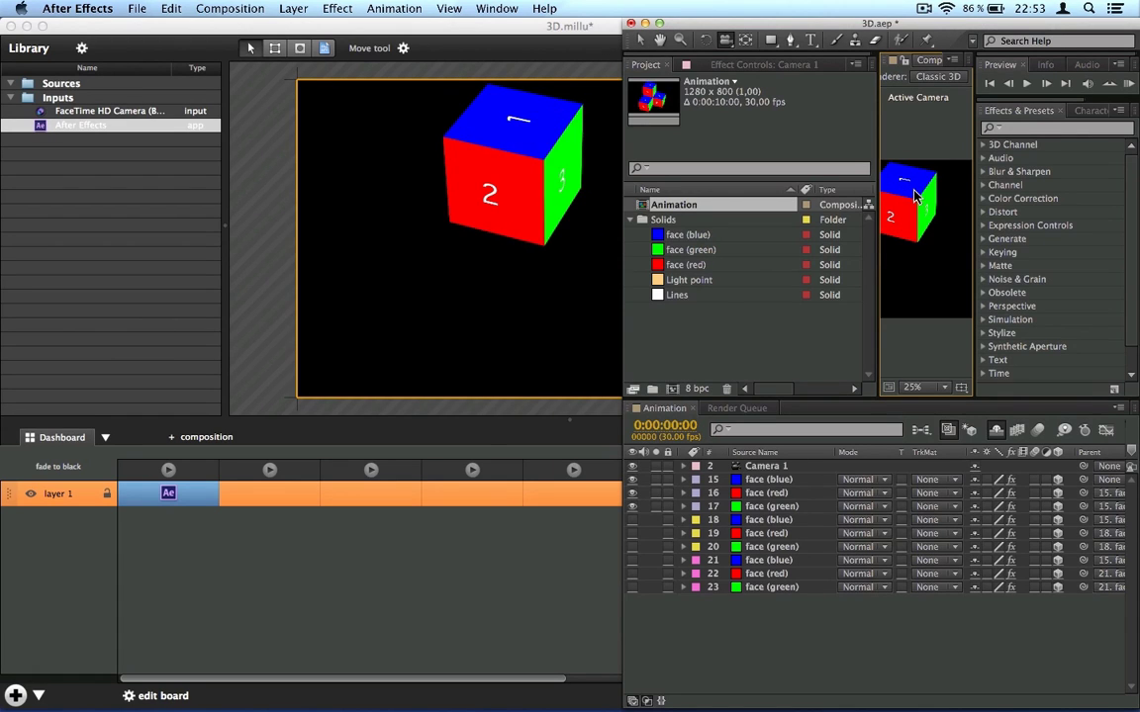
{"action": "left_click_drag", "start_coordinate": [622, 30], "coordinate": [619, 30]}
{"action": "left_click", "coordinate": [656, 22]}
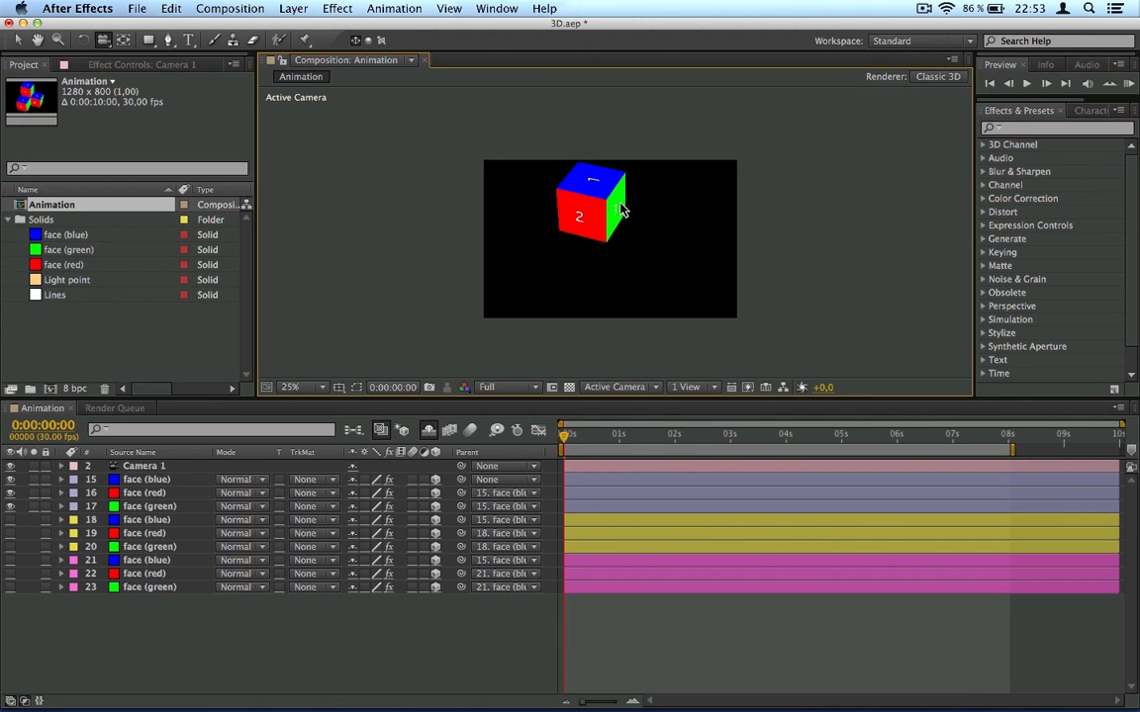
{"action": "key", "text": "super+Tab"}
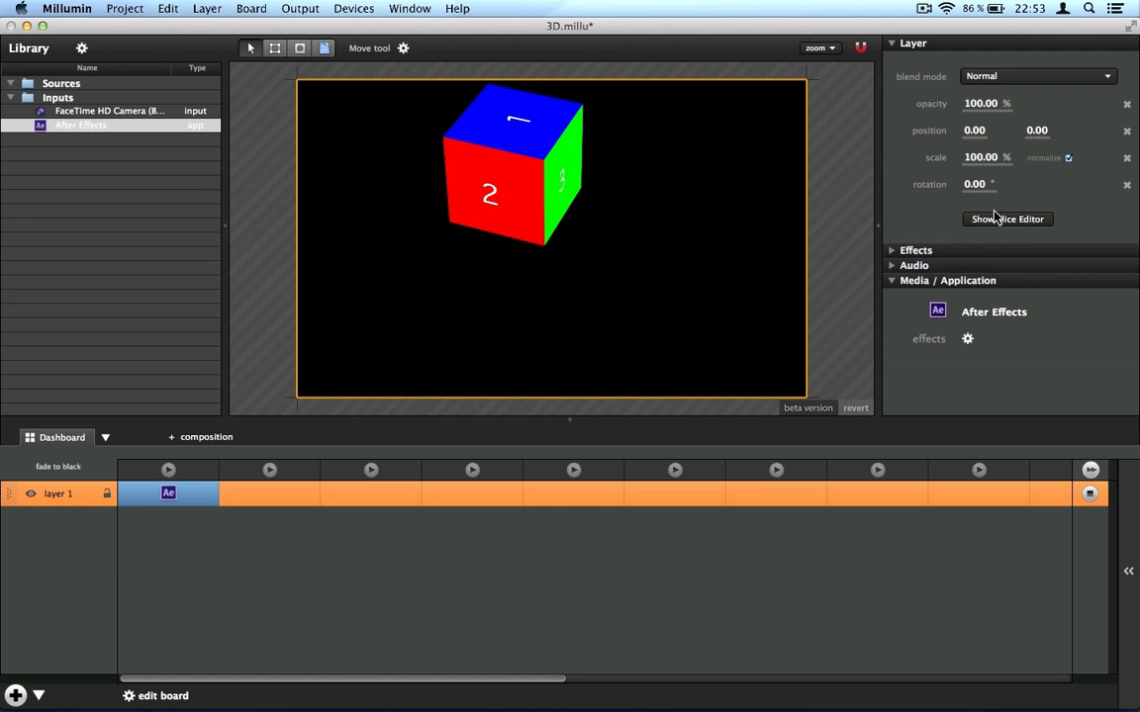
- Crop layer 1's slice to the cube's blue top face and make it a four-corner shape
{"action": "left_click", "coordinate": [982, 226]}
{"action": "left_click_drag", "start_coordinate": [840, 284], "coordinate": [923, 173]}
{"action": "left_click_drag", "start_coordinate": [1117, 176], "coordinate": [984, 155]}
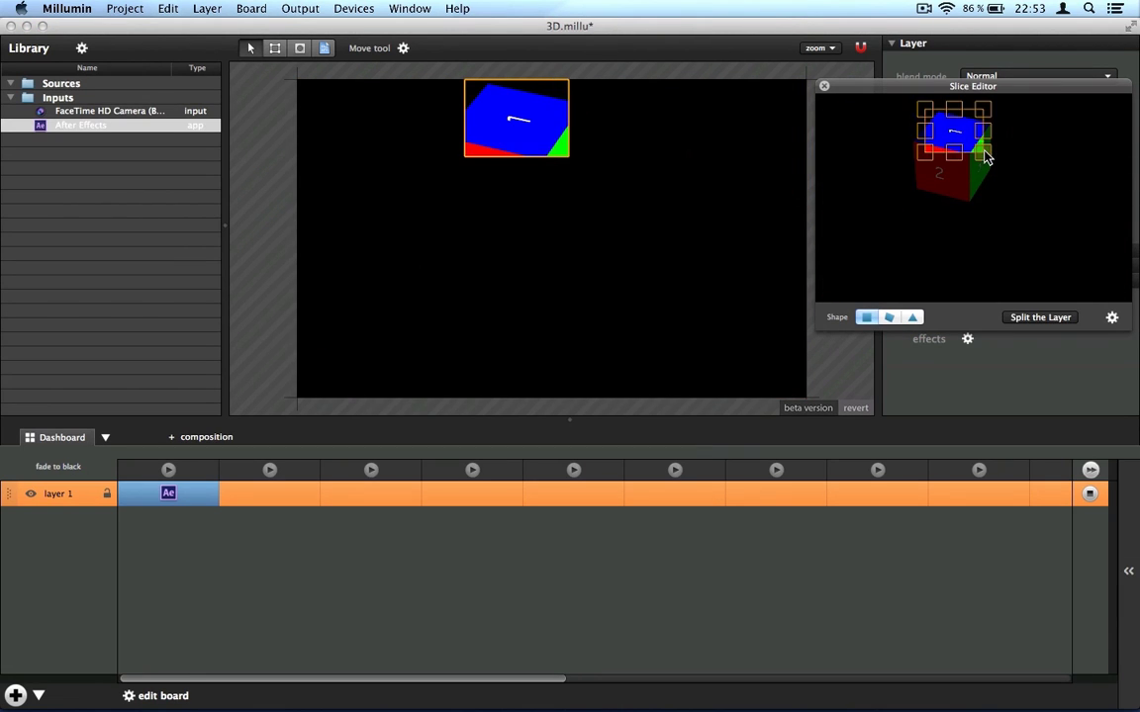
{"action": "left_click", "coordinate": [888, 315]}
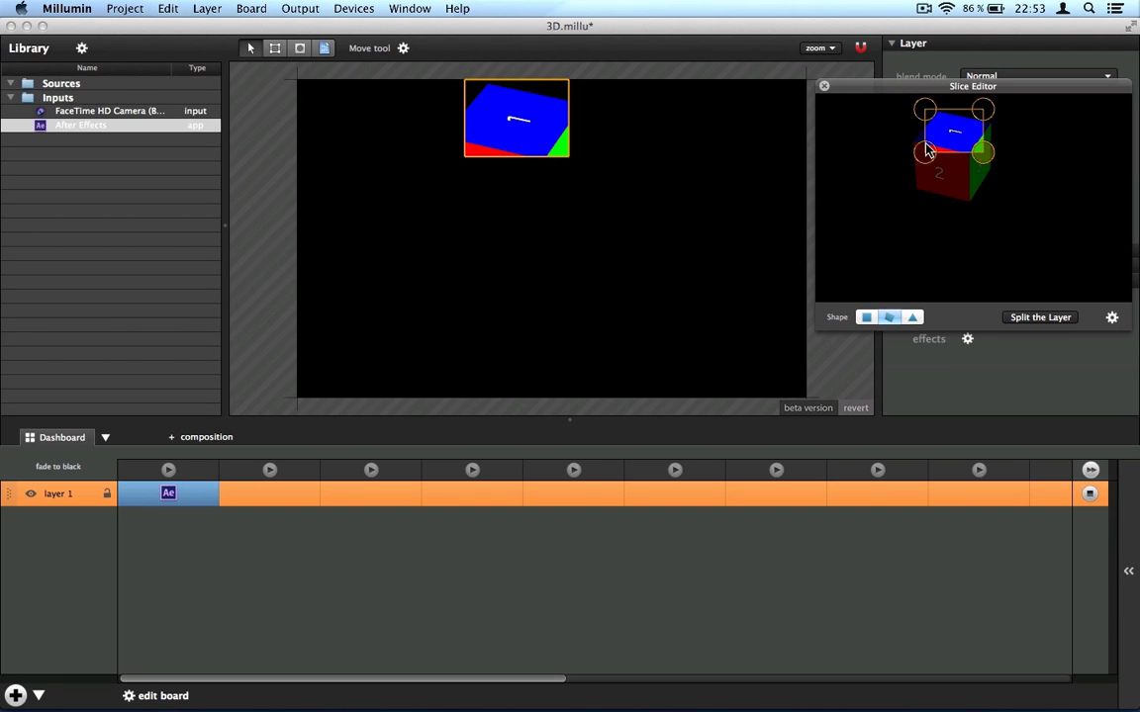
- Drag the slice's corners onto the corners of the blue top face
{"action": "left_click_drag", "start_coordinate": [926, 150], "coordinate": [911, 192]}
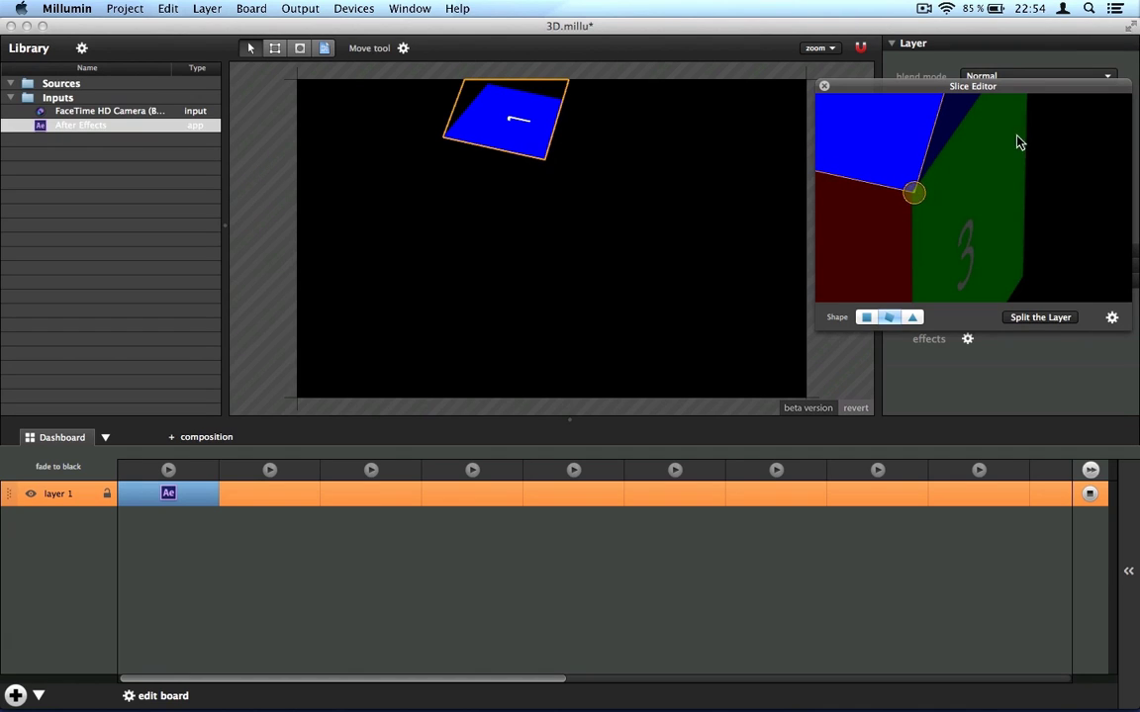
{"action": "left_click_drag", "start_coordinate": [1017, 140], "coordinate": [960, 287]}
{"action": "left_click_drag", "start_coordinate": [916, 109], "coordinate": [1073, 265]}
{"action": "left_click_drag", "start_coordinate": [924, 217], "coordinate": [999, 230]}
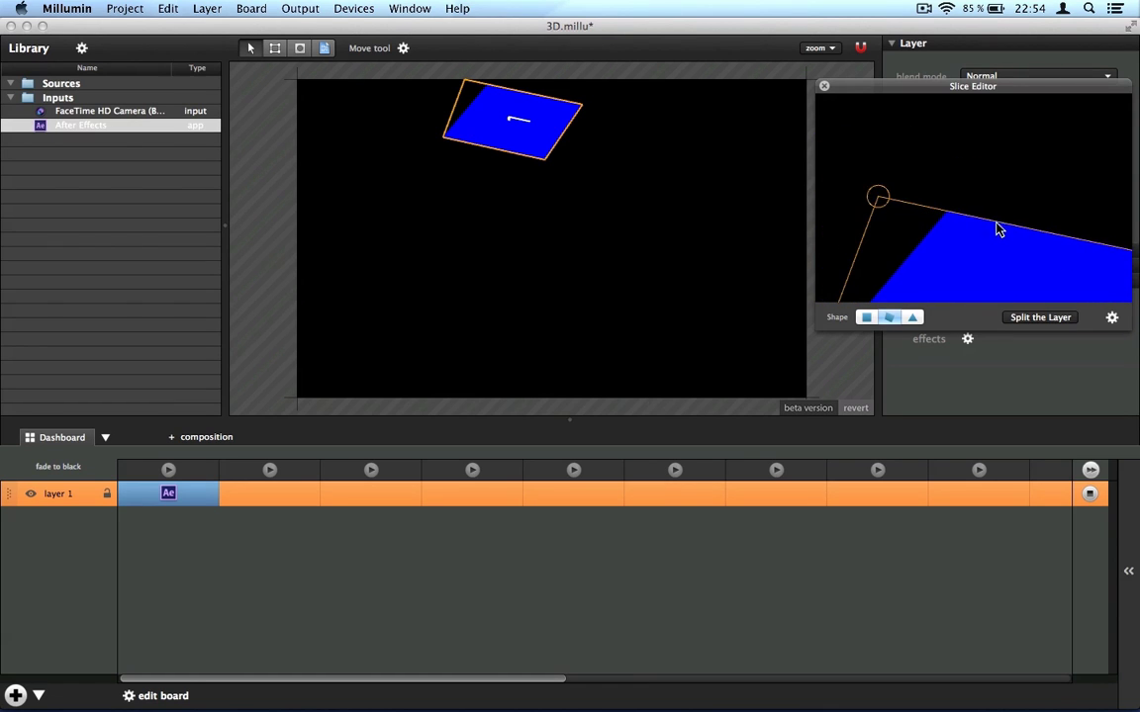
{"action": "left_click_drag", "start_coordinate": [877, 198], "coordinate": [944, 175]}
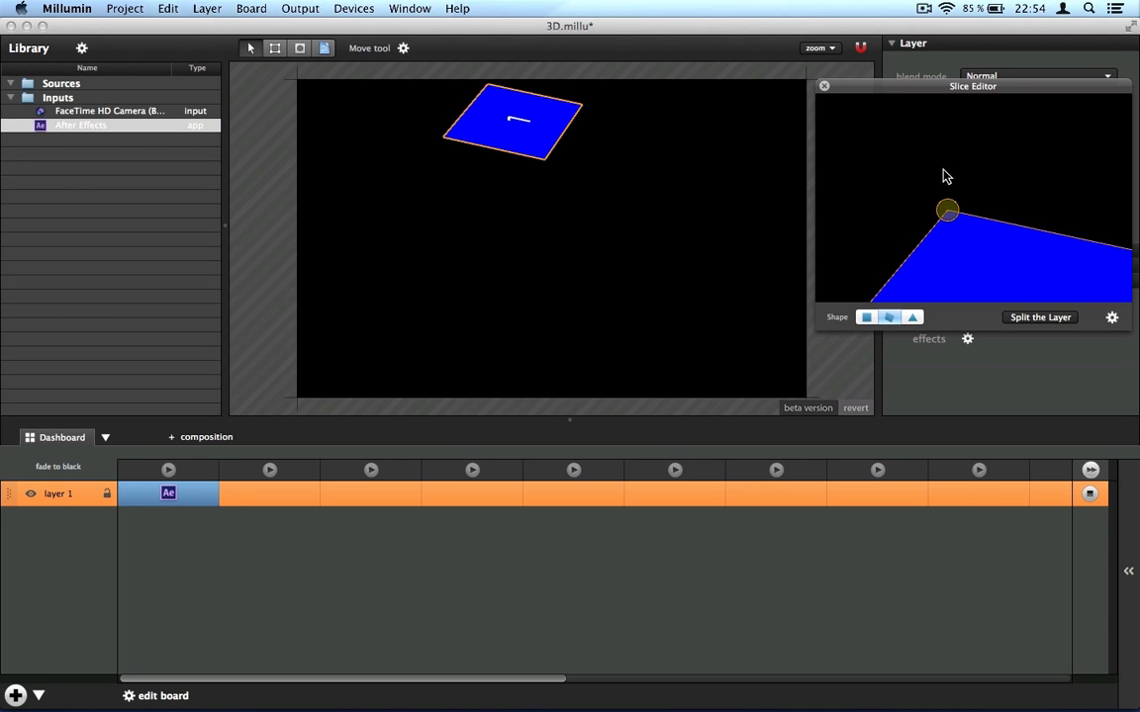
{"action": "scroll", "coordinate": [969, 265], "scroll_direction": "down", "scroll_amount": 5}
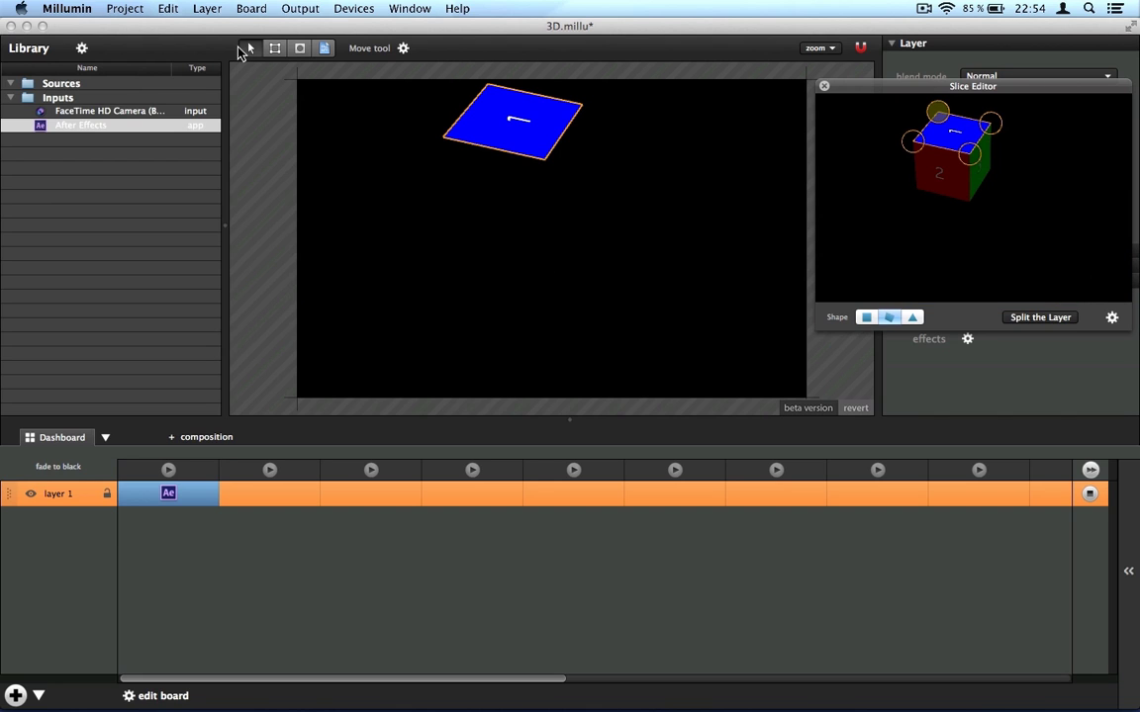
- Add a copy layer of the After Effects feed and slice it onto red face 2 as a four-corner shape
{"action": "left_click", "coordinate": [212, 6]}
{"action": "mouse_move", "coordinate": [228, 27]}
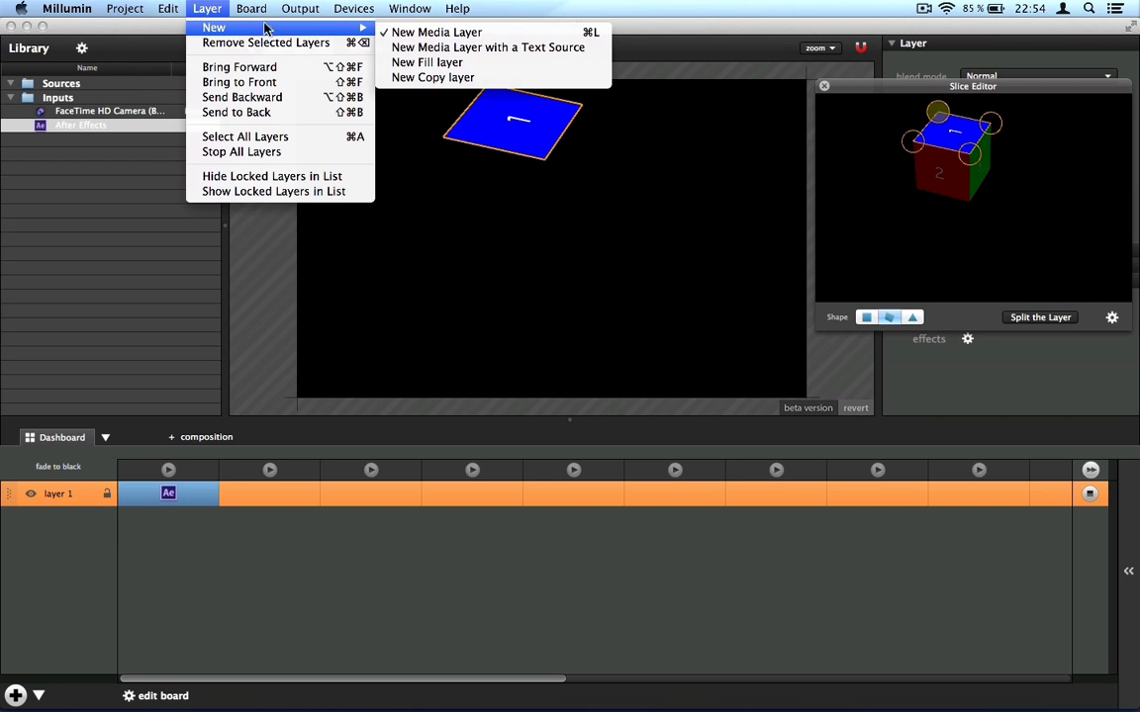
{"action": "left_click", "coordinate": [456, 76]}
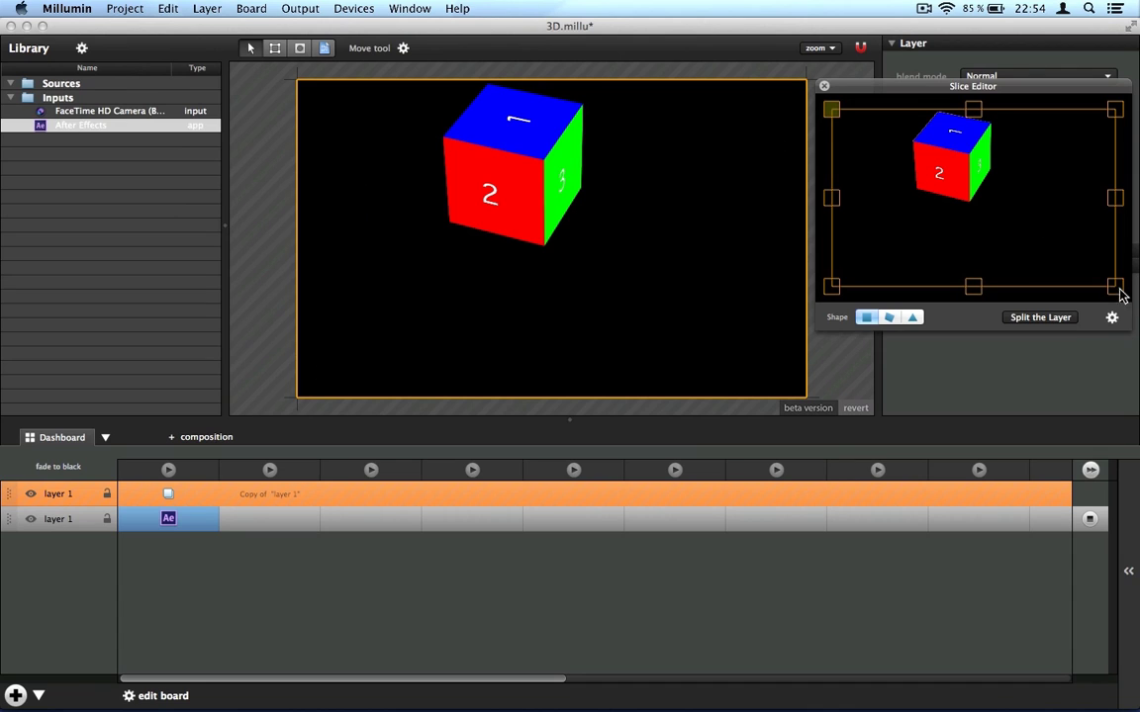
{"action": "left_click_drag", "start_coordinate": [1121, 295], "coordinate": [945, 178]}
{"action": "left_click", "coordinate": [888, 317]}
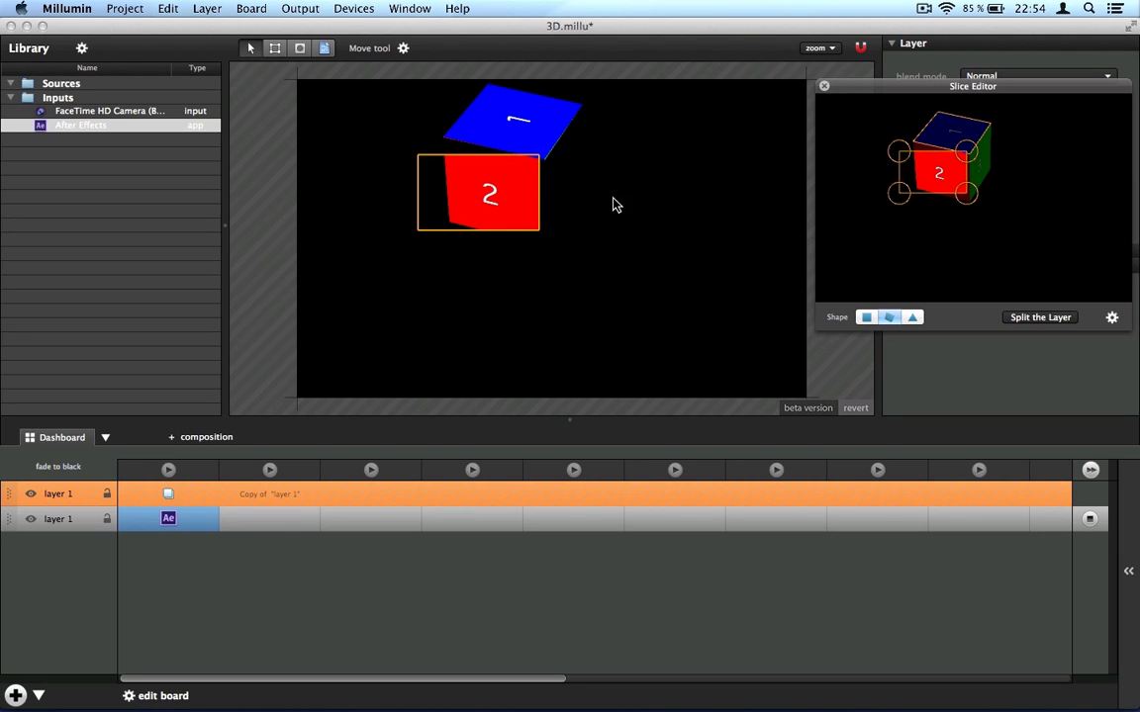
- Duplicate the red face 2 layer
{"action": "left_click", "coordinate": [212, 8]}
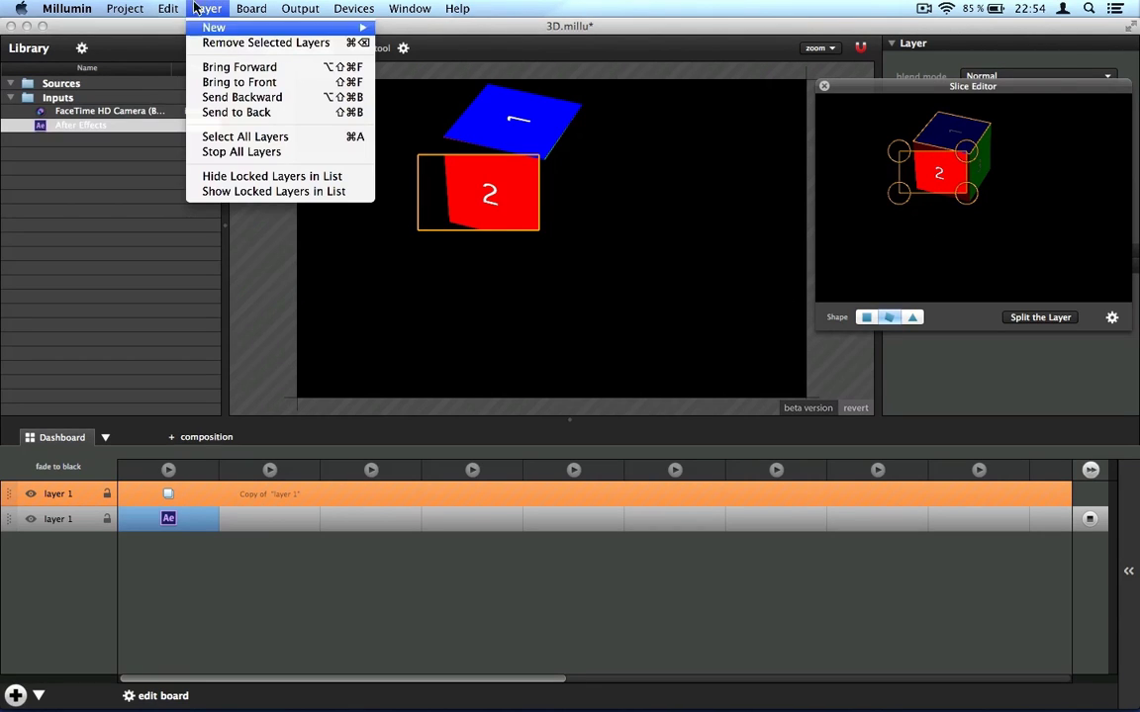
{"action": "mouse_move", "coordinate": [170, 8]}
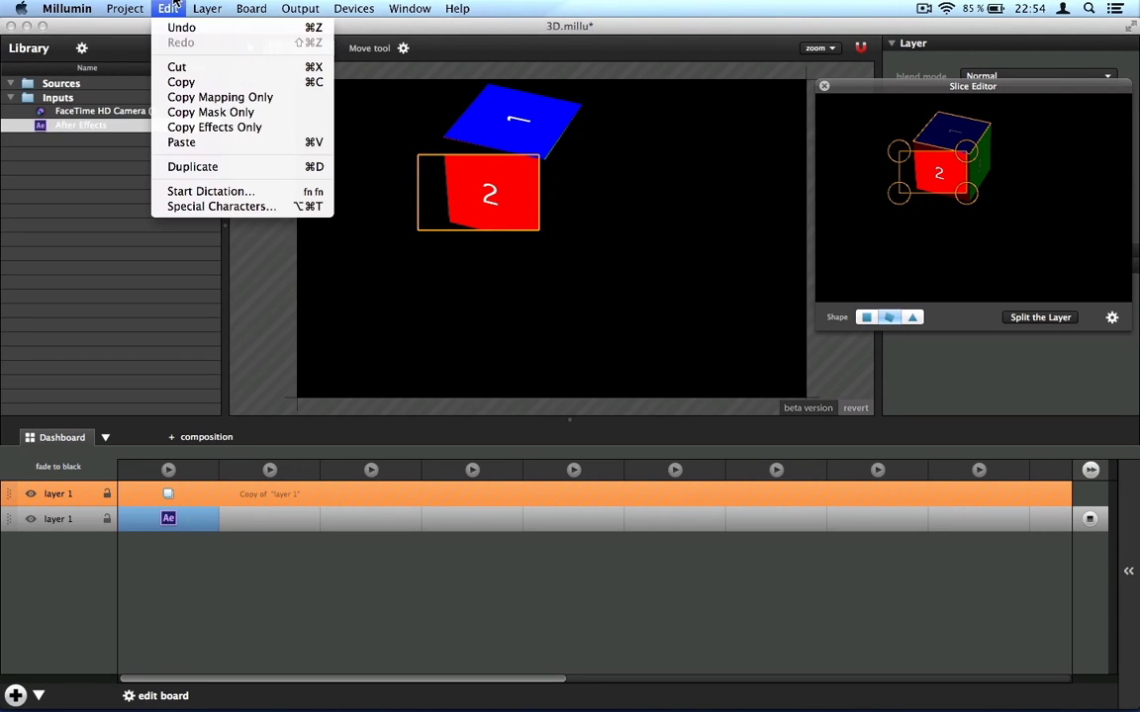
{"action": "left_click", "coordinate": [222, 170]}
- Move the duplicated slice onto green face 3 and snap its triangle corners to that face's edges
{"action": "left_click_drag", "start_coordinate": [934, 175], "coordinate": [990, 128]}
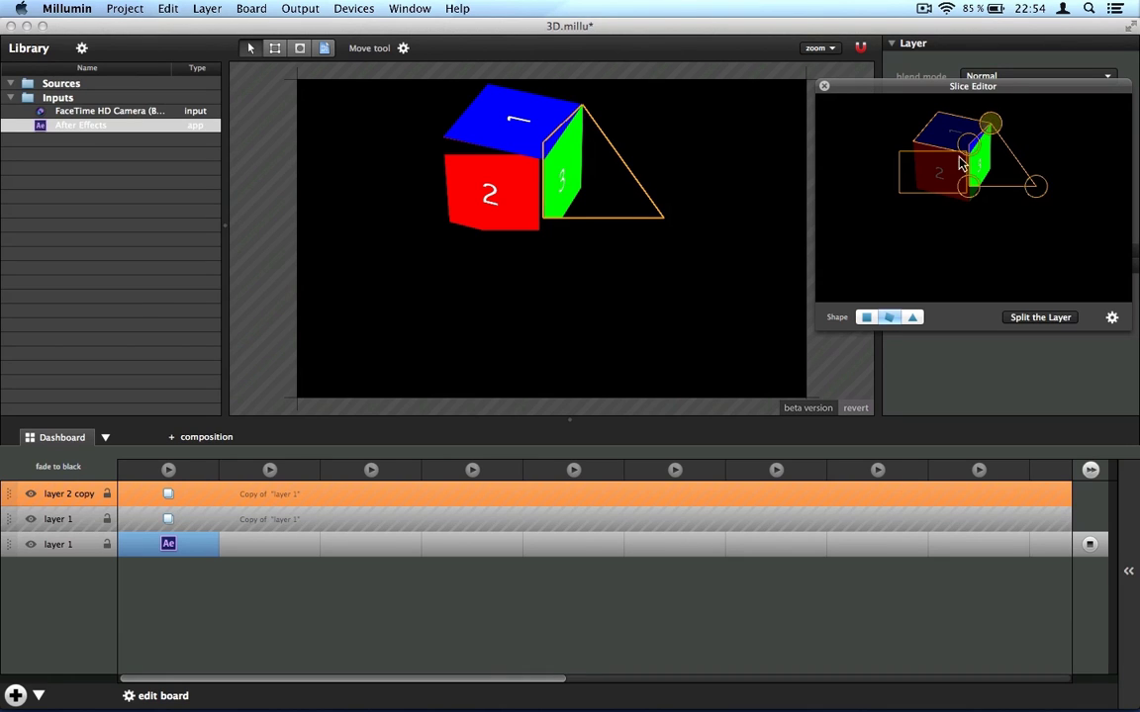
{"action": "left_click", "coordinate": [926, 175]}
{"action": "left_click", "coordinate": [968, 168]}
{"action": "scroll", "coordinate": [955, 173], "scroll_direction": "up", "scroll_amount": 5}
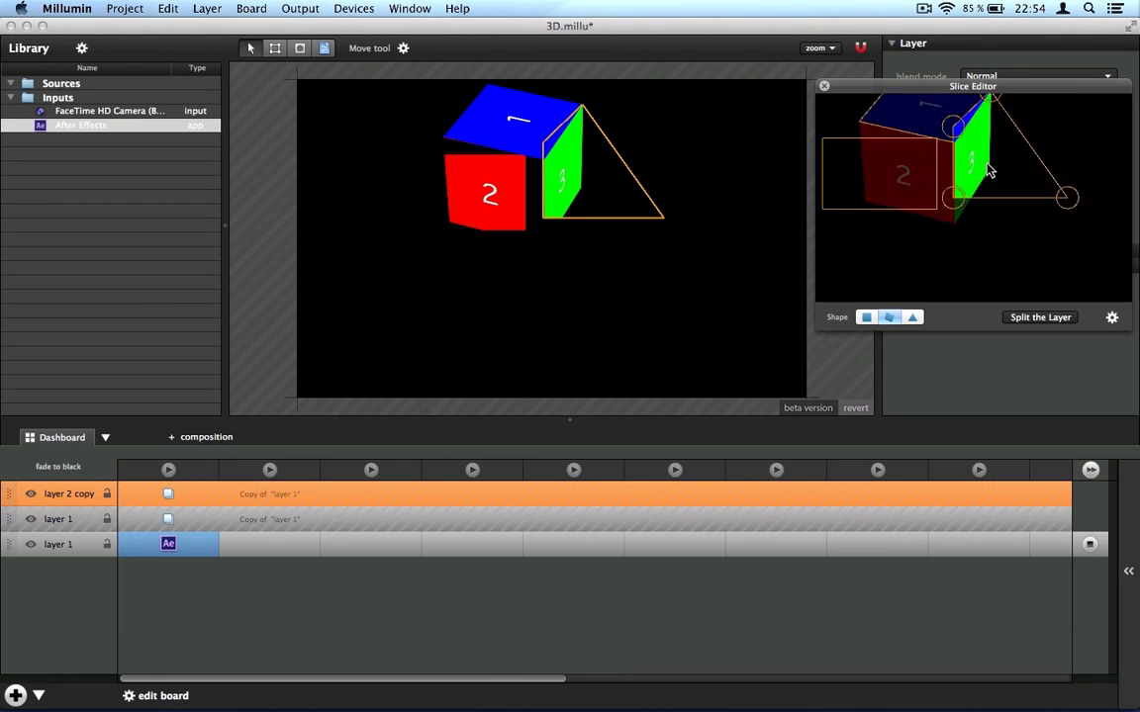
{"action": "left_click_drag", "start_coordinate": [932, 105], "coordinate": [932, 129]}
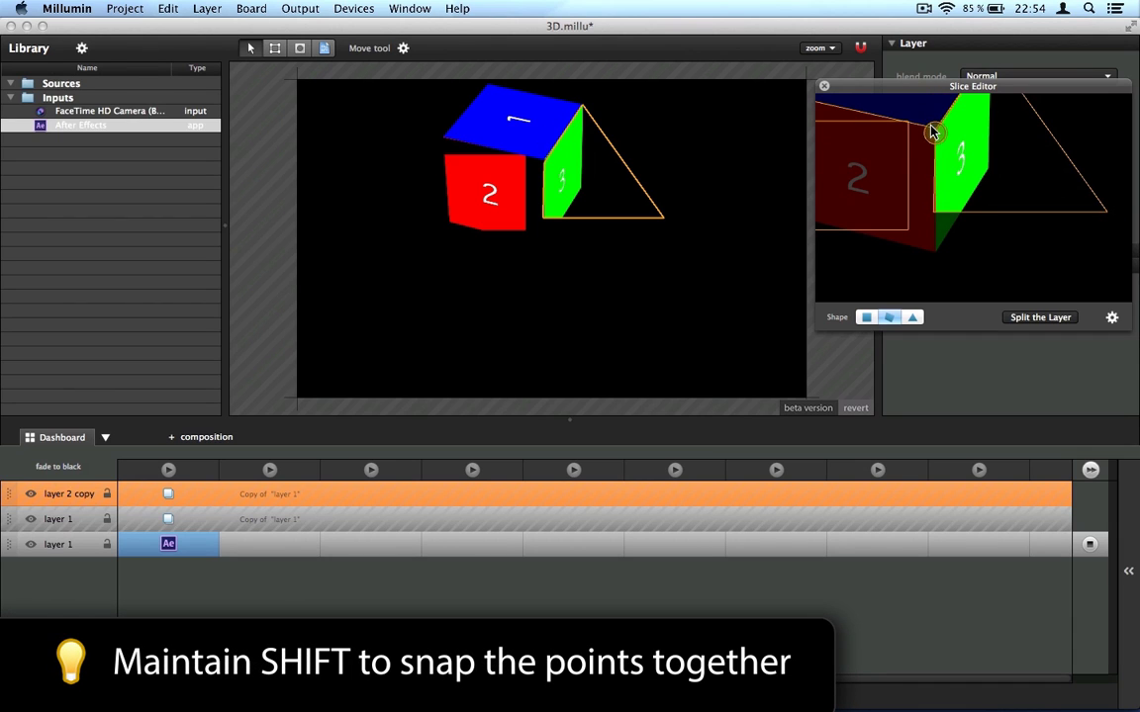
{"action": "left_click_drag", "start_coordinate": [931, 208], "coordinate": [933, 251]}
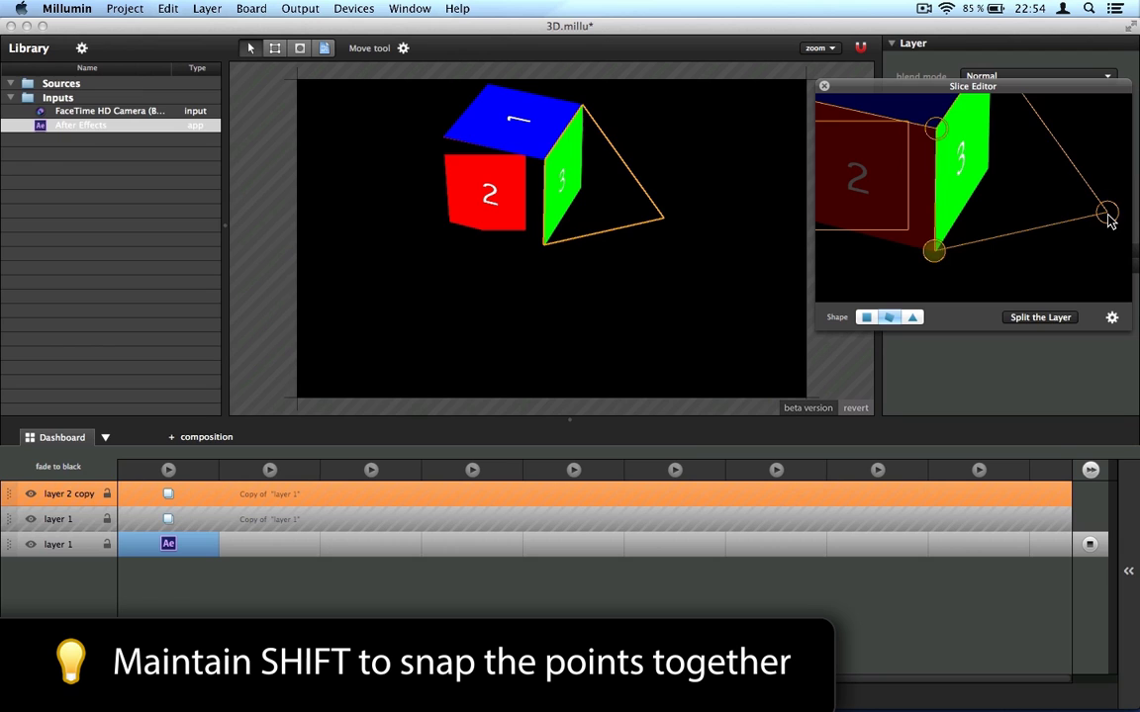
{"action": "left_click_drag", "start_coordinate": [1105, 210], "coordinate": [988, 170]}
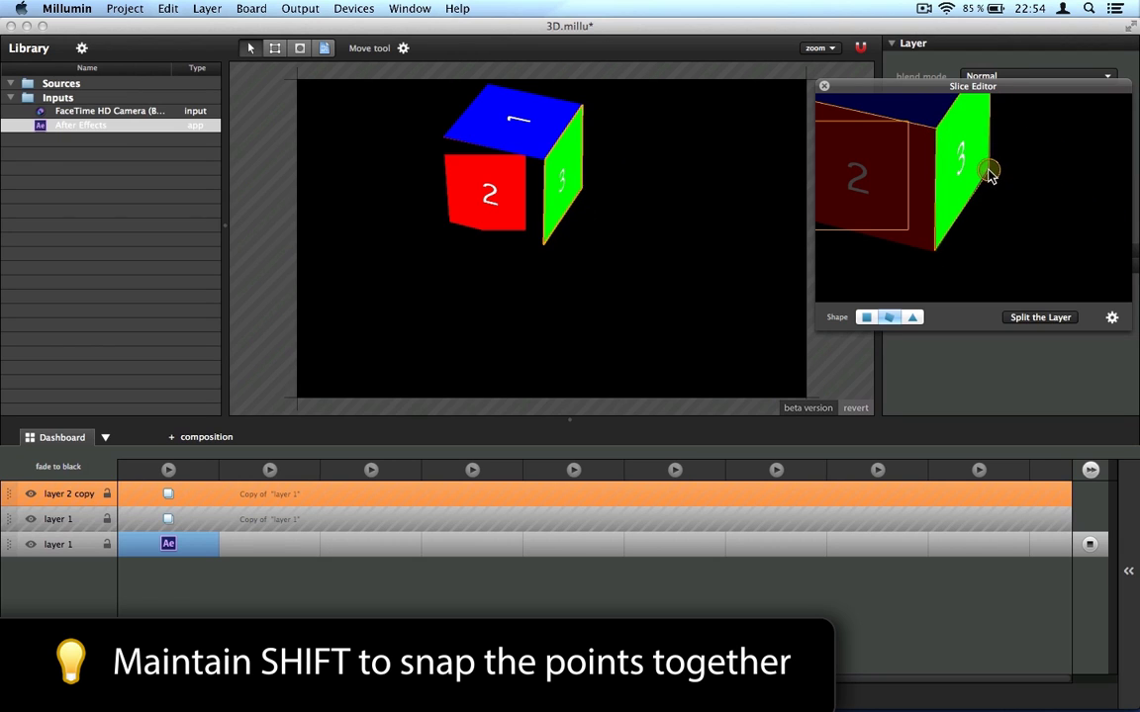
{"action": "left_click", "coordinate": [934, 251]}
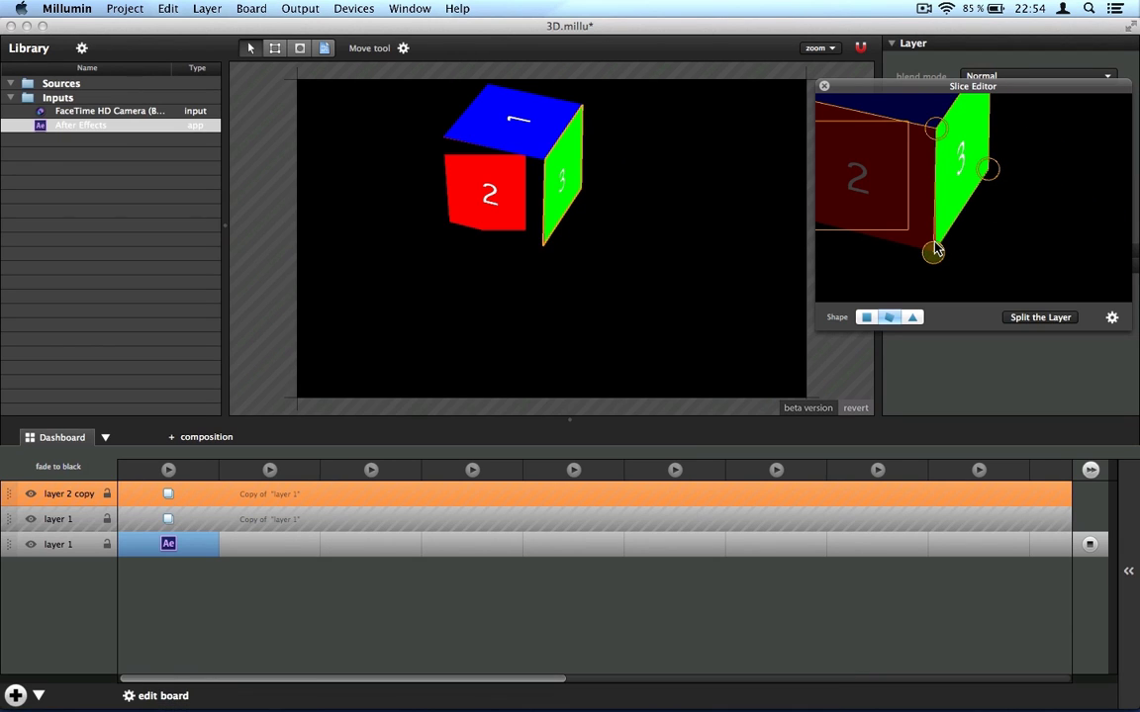
- Fit the red face 2 slice's four corners onto the face's corners
{"action": "key", "text": "Down"}
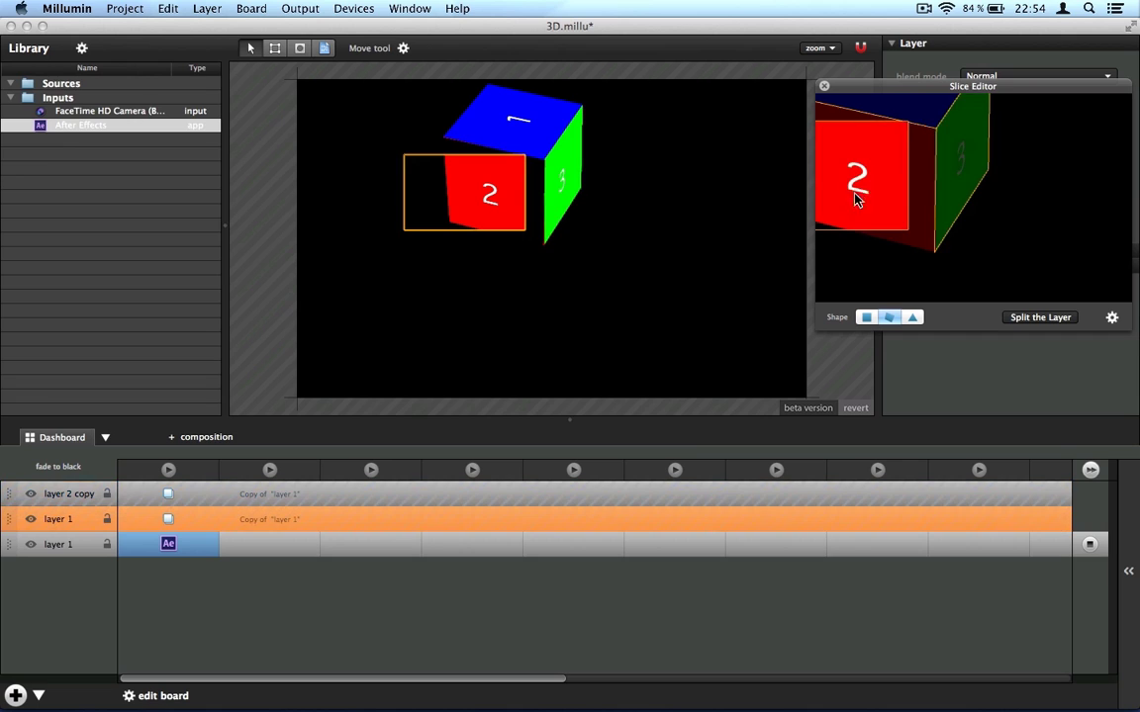
{"action": "left_click_drag", "start_coordinate": [908, 123], "coordinate": [934, 128]}
{"action": "left_click_drag", "start_coordinate": [914, 226], "coordinate": [1060, 241]}
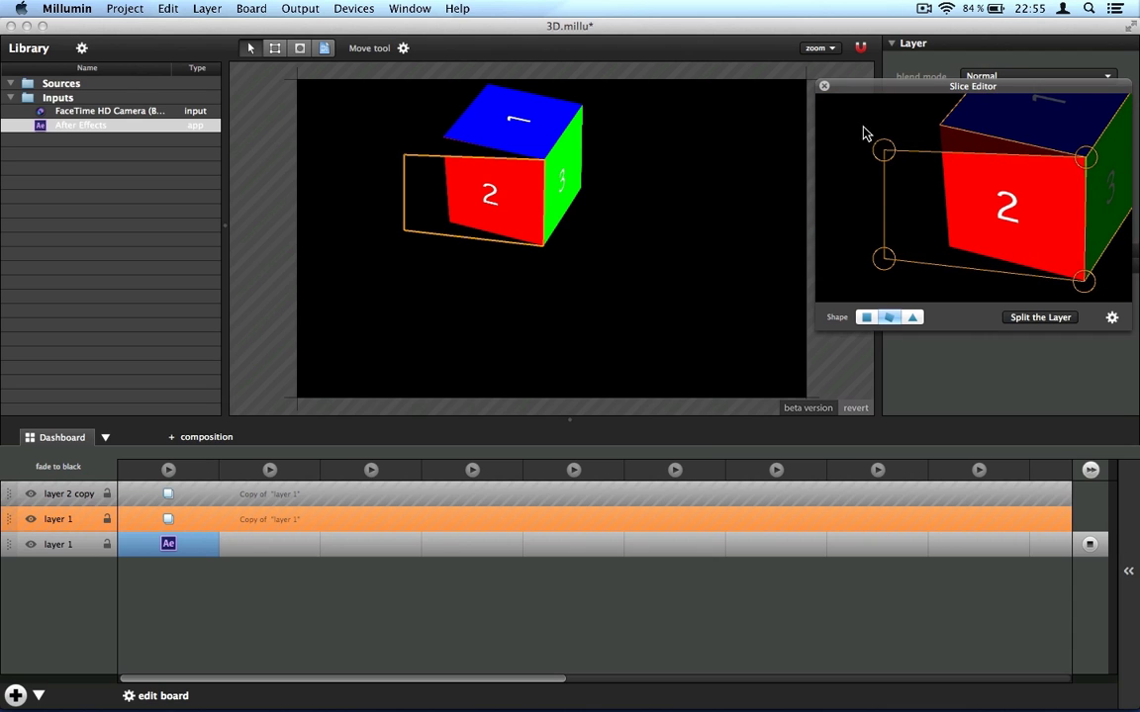
{"action": "left_click_drag", "start_coordinate": [883, 149], "coordinate": [939, 126]}
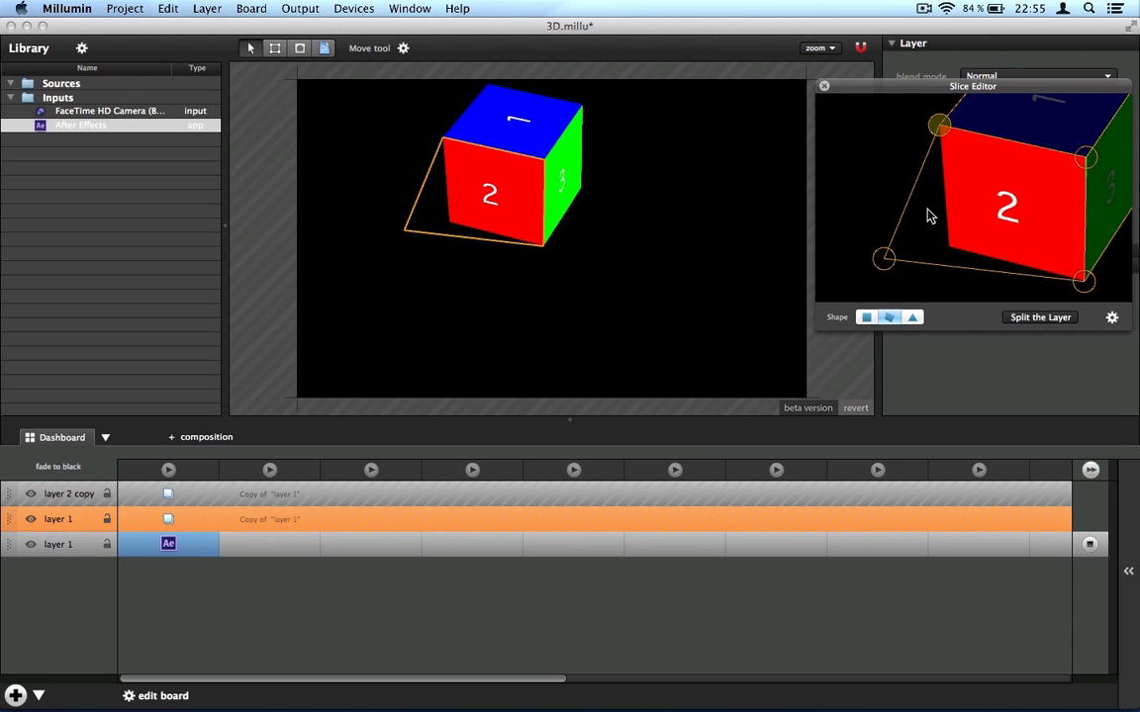
{"action": "left_click_drag", "start_coordinate": [888, 266], "coordinate": [947, 250]}
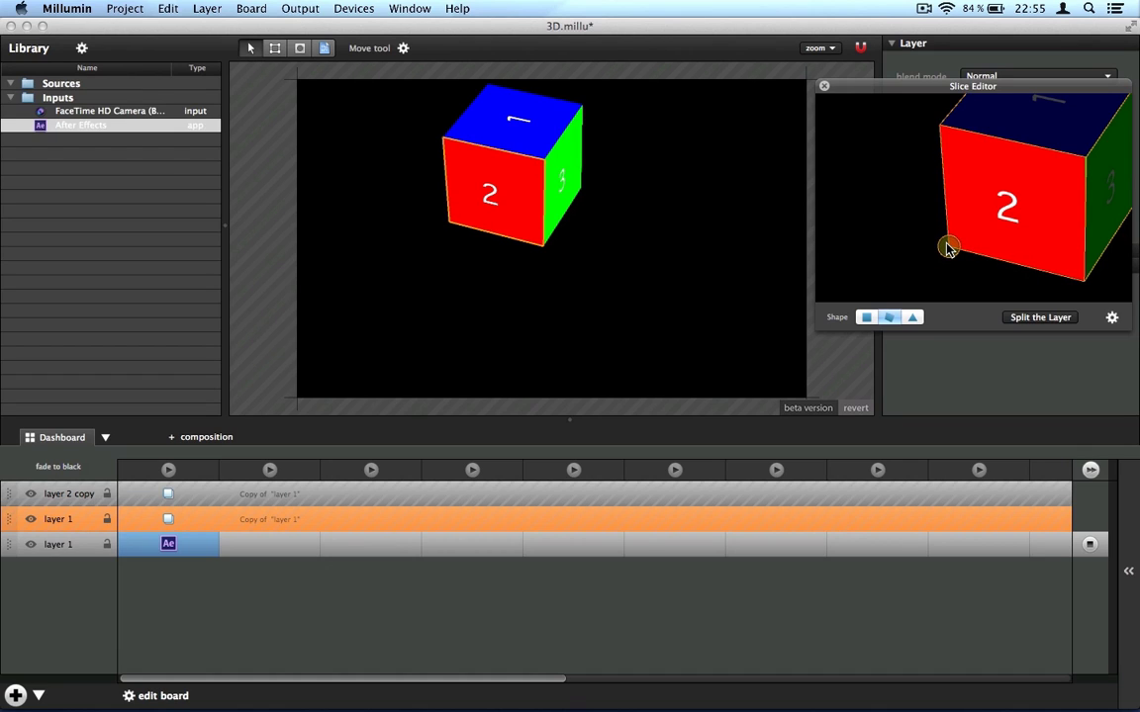
{"action": "left_click", "coordinate": [947, 249]}
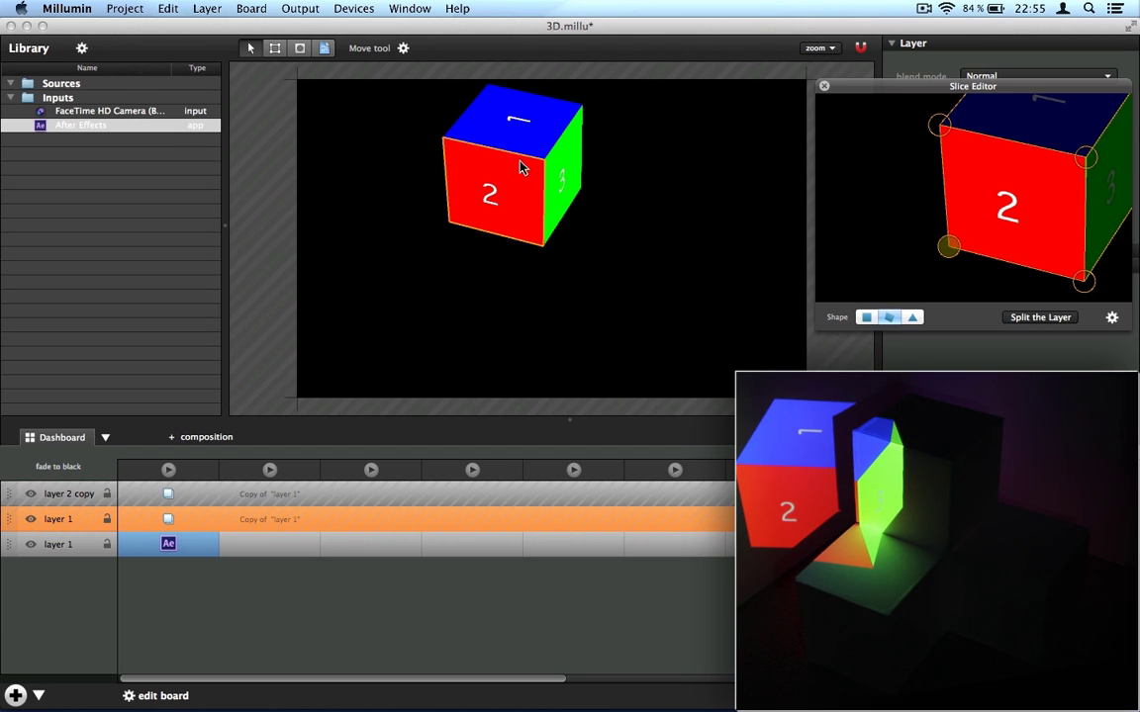
- Reposition the red, green and blue face layers on the canvas over the physical boxes
{"action": "left_click_drag", "start_coordinate": [521, 168], "coordinate": [491, 209]}
{"action": "left_click", "coordinate": [568, 175]}
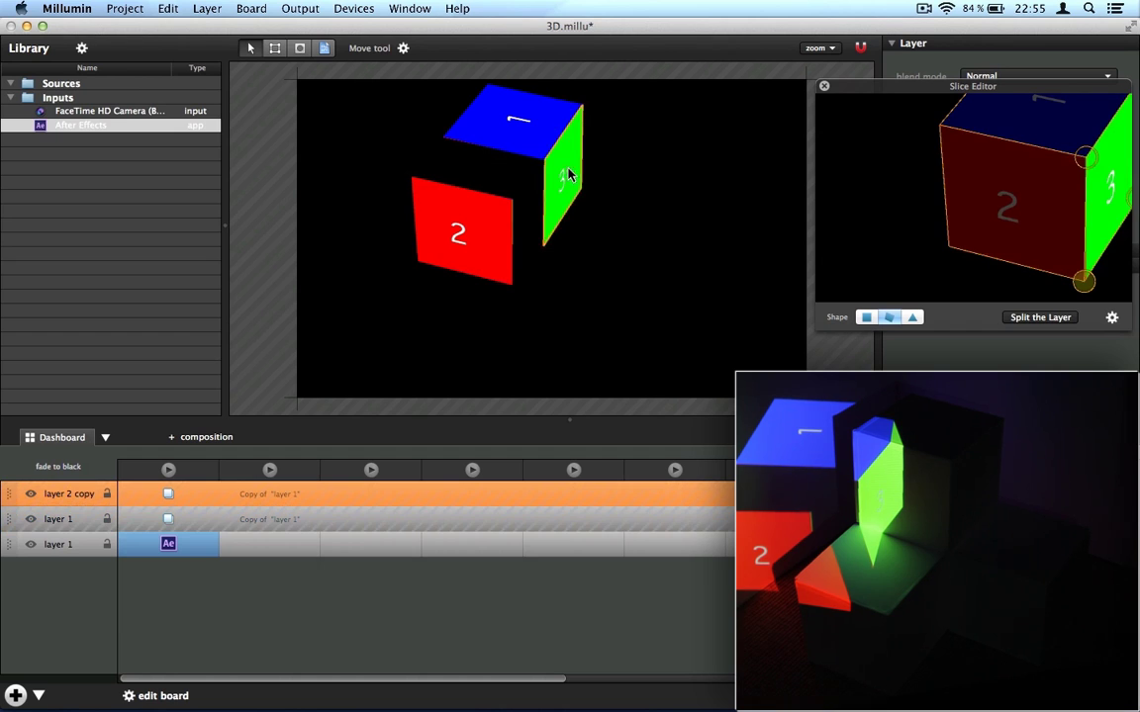
{"action": "left_click_drag", "start_coordinate": [569, 175], "coordinate": [646, 173]}
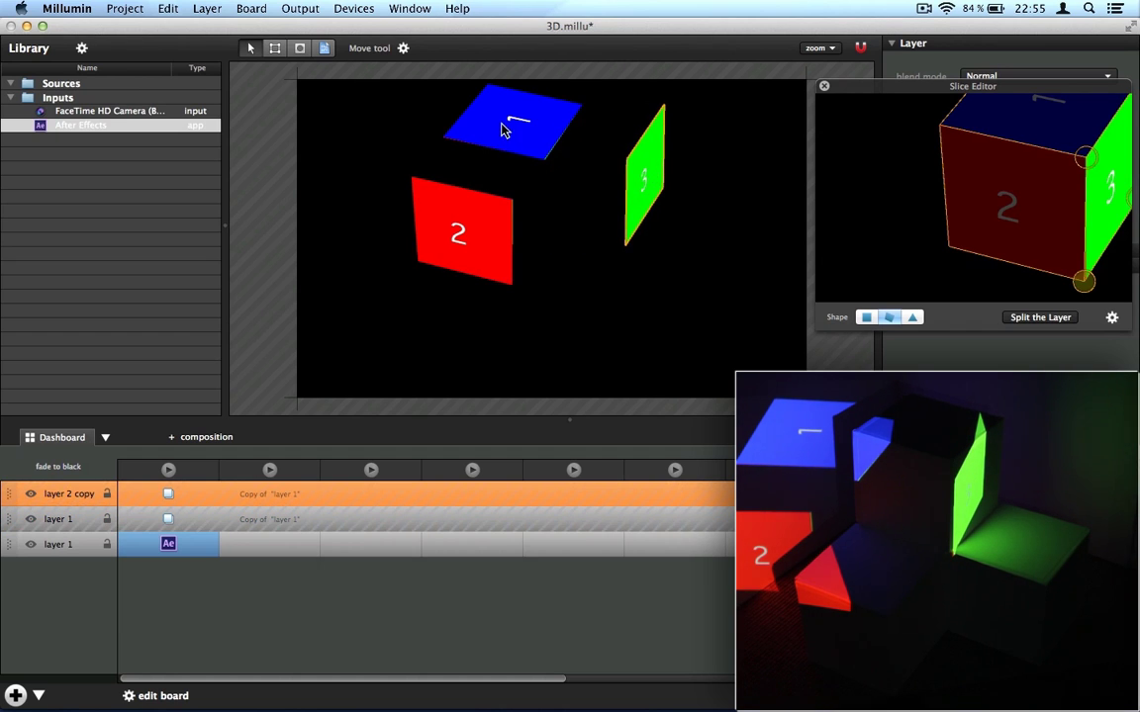
{"action": "left_click_drag", "start_coordinate": [502, 130], "coordinate": [600, 131]}
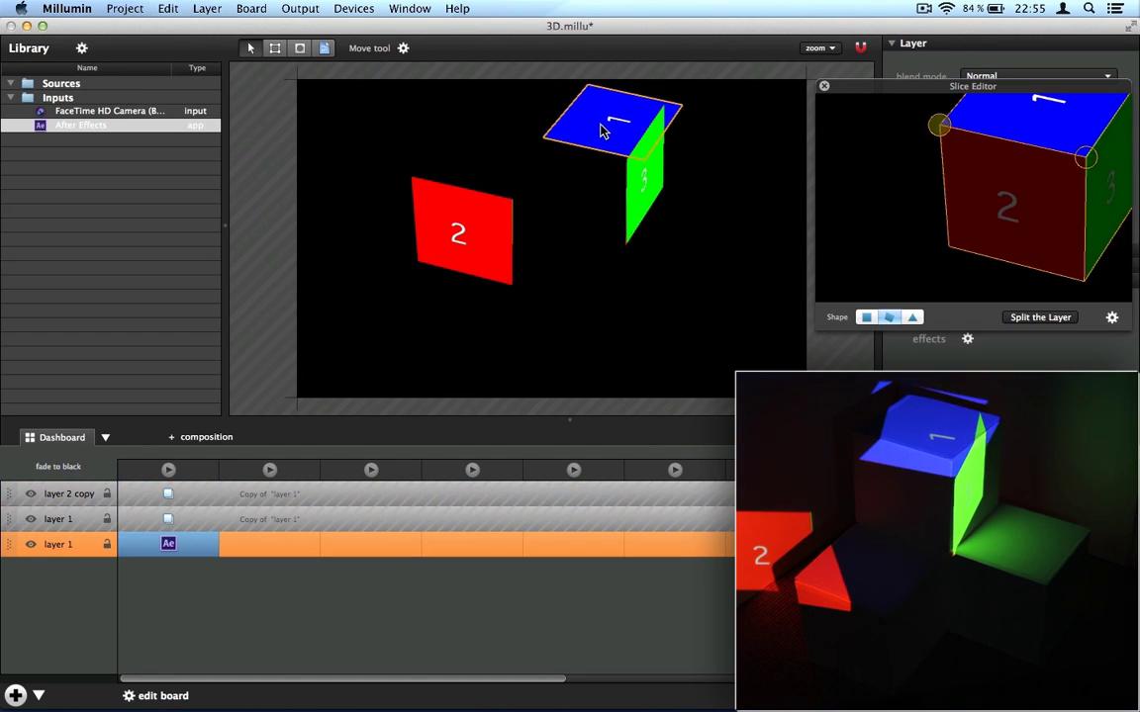
{"action": "left_click_drag", "start_coordinate": [458, 234], "coordinate": [529, 226]}
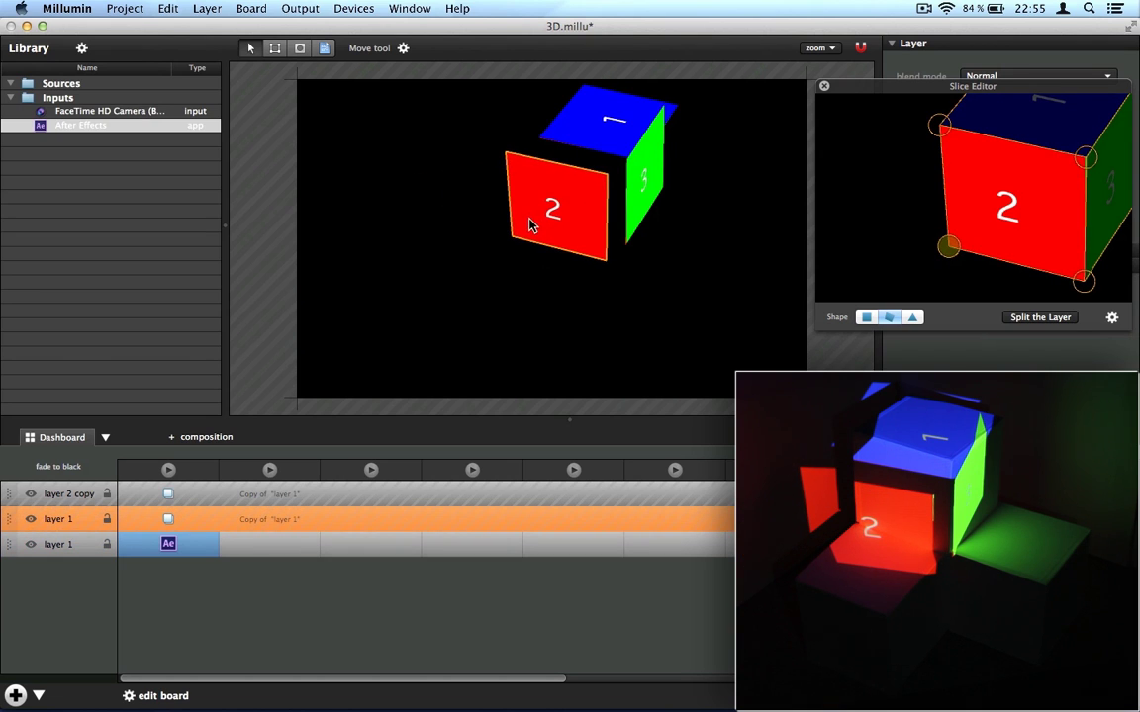
{"action": "scroll", "coordinate": [589, 156], "scroll_direction": "up", "scroll_amount": 5}
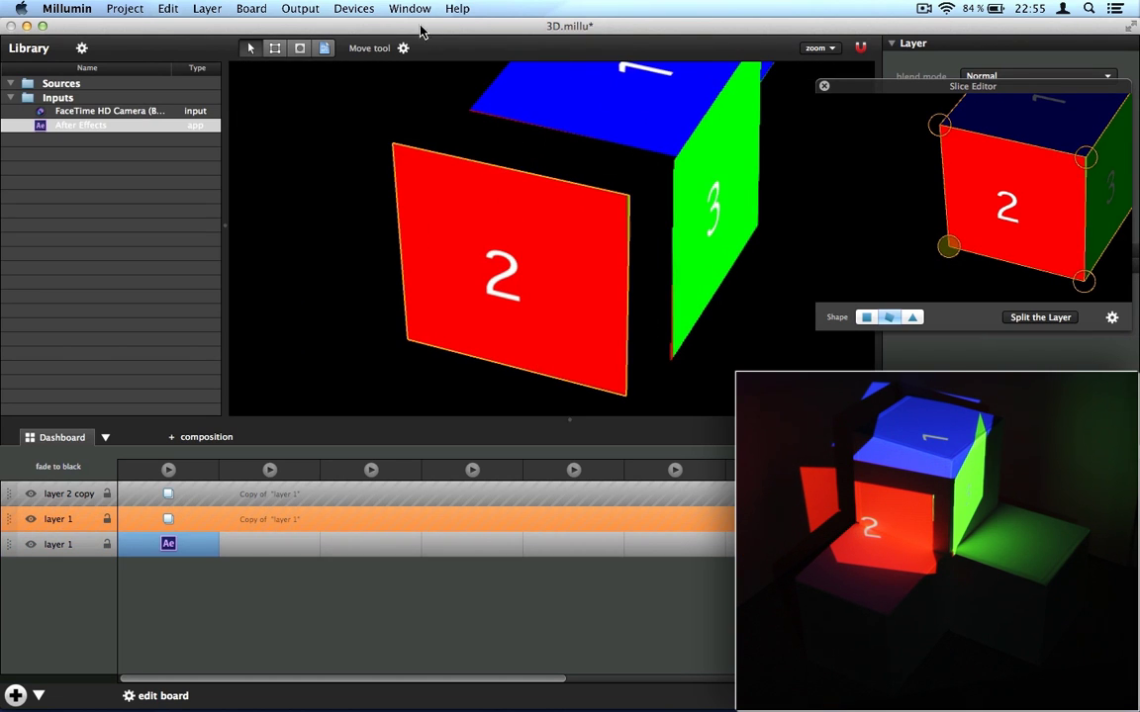
- Warp blue face 1's four corners with the Map tool to match the box top, and shift green face 3
{"action": "left_click", "coordinate": [301, 49]}
{"action": "left_click_drag", "start_coordinate": [519, 115], "coordinate": [432, 234]}
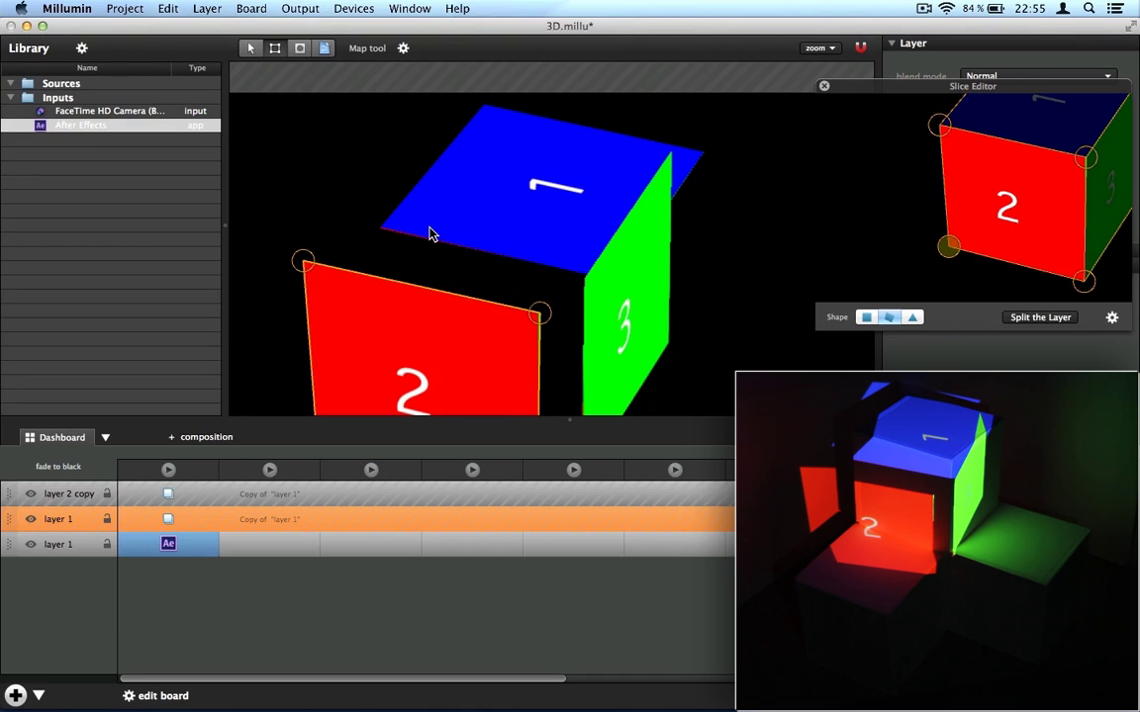
{"action": "left_click", "coordinate": [470, 199]}
{"action": "left_click_drag", "start_coordinate": [485, 112], "coordinate": [531, 111]}
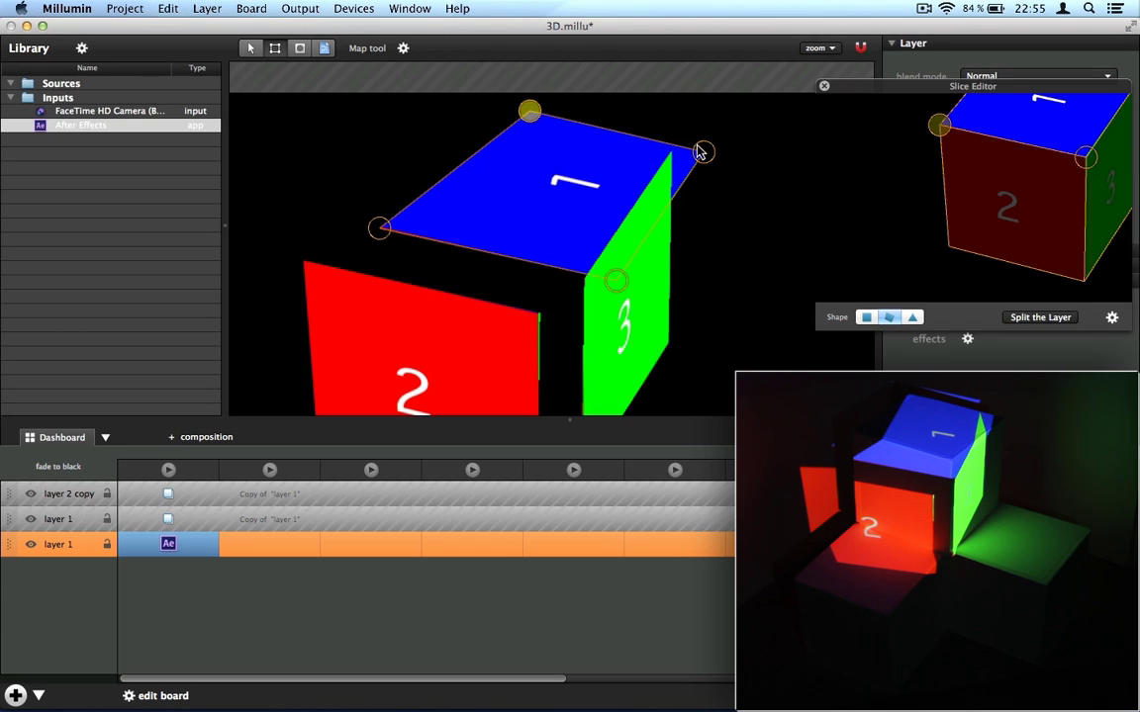
{"action": "left_click_drag", "start_coordinate": [700, 152], "coordinate": [709, 164]}
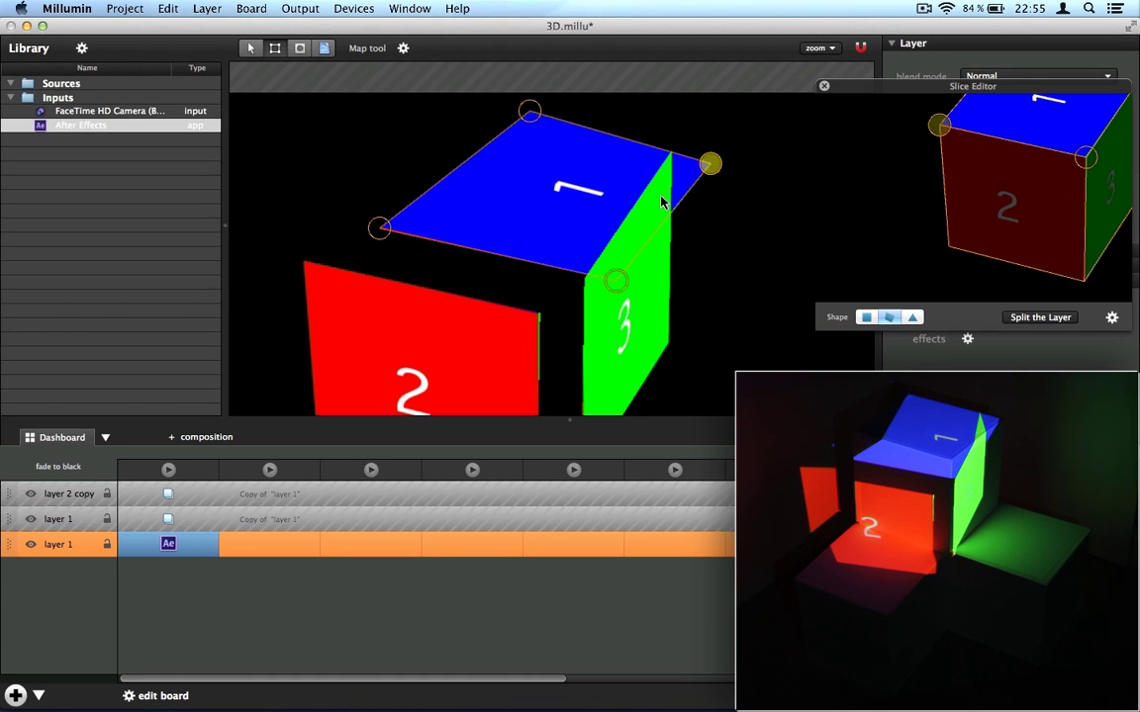
{"action": "left_click_drag", "start_coordinate": [599, 285], "coordinate": [563, 229]}
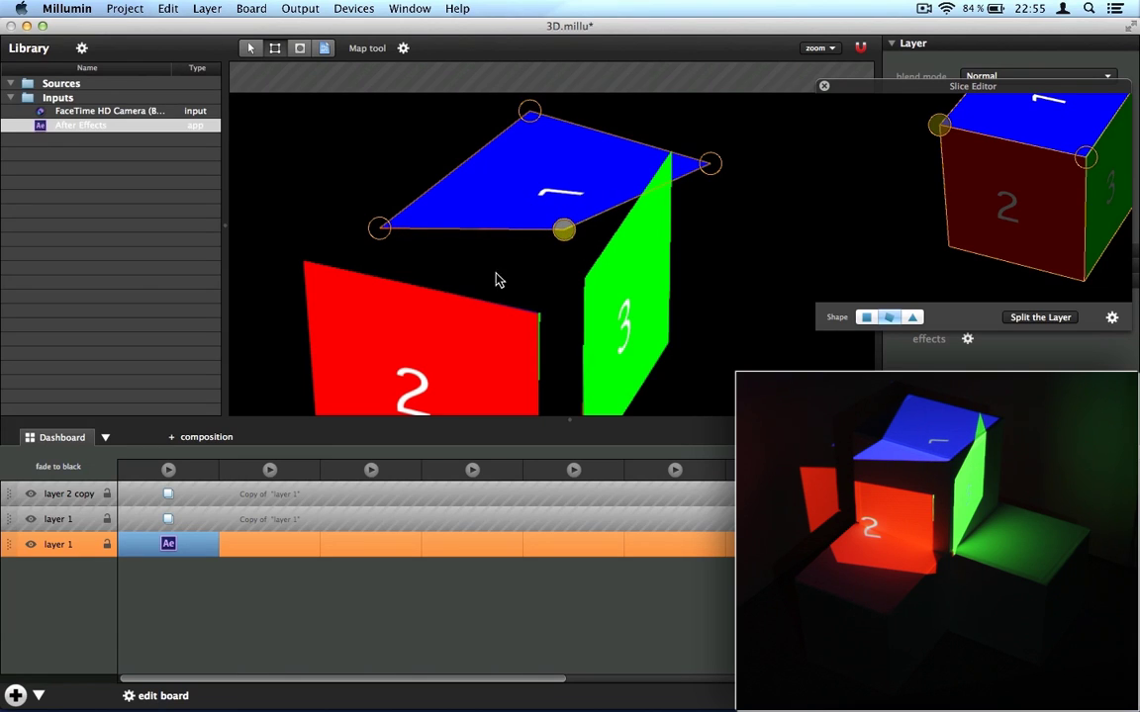
{"action": "left_click_drag", "start_coordinate": [381, 227], "coordinate": [401, 156]}
{"action": "left_click_drag", "start_coordinate": [628, 259], "coordinate": [578, 227]}
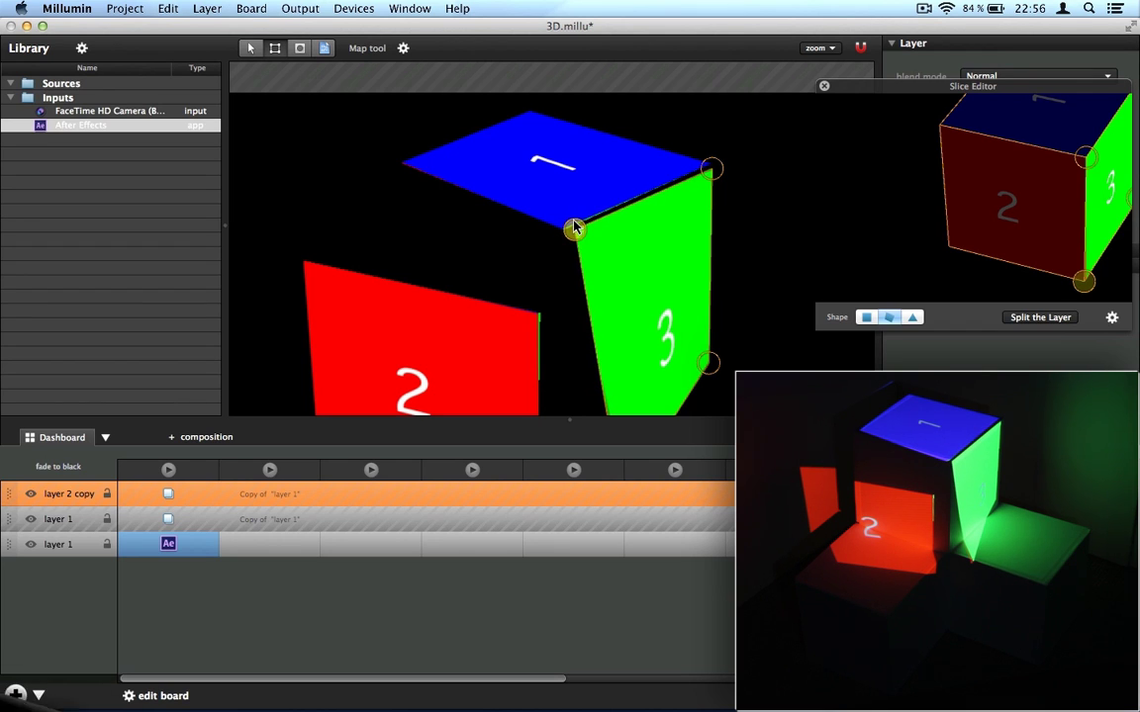
- Reshape green face 3's corners and pin red face 2's top-right corner to green's top corner
{"action": "left_click", "coordinate": [534, 198]}
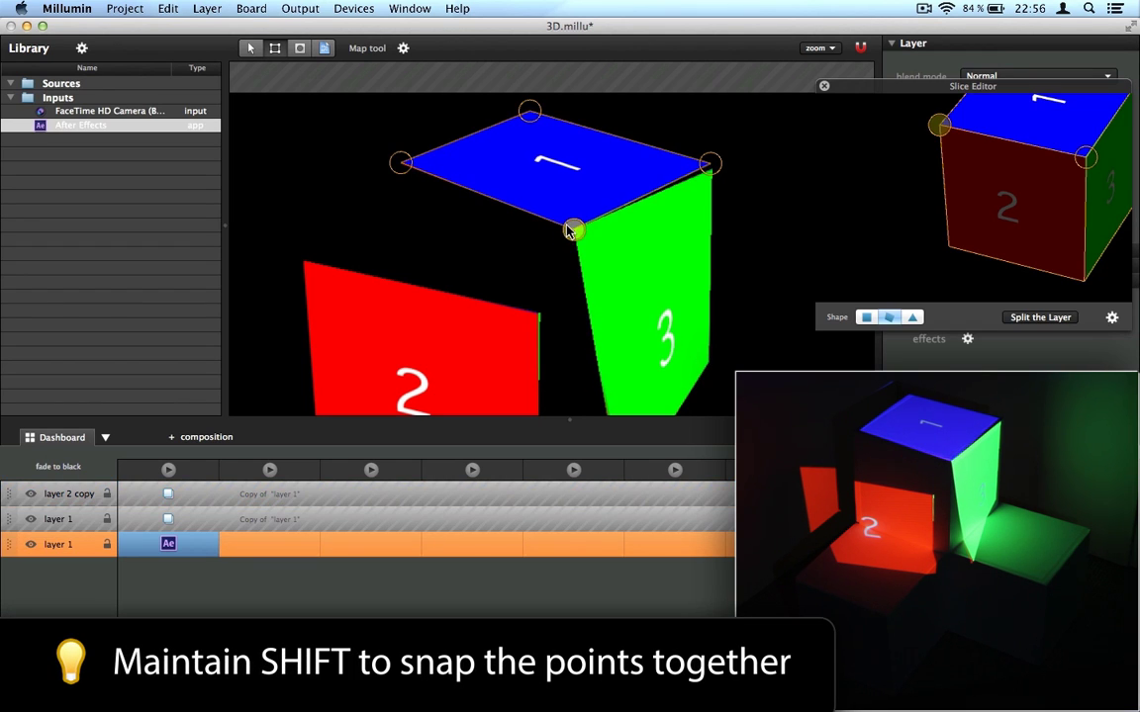
{"action": "scroll", "coordinate": [648, 372], "scroll_direction": "down", "scroll_amount": 5}
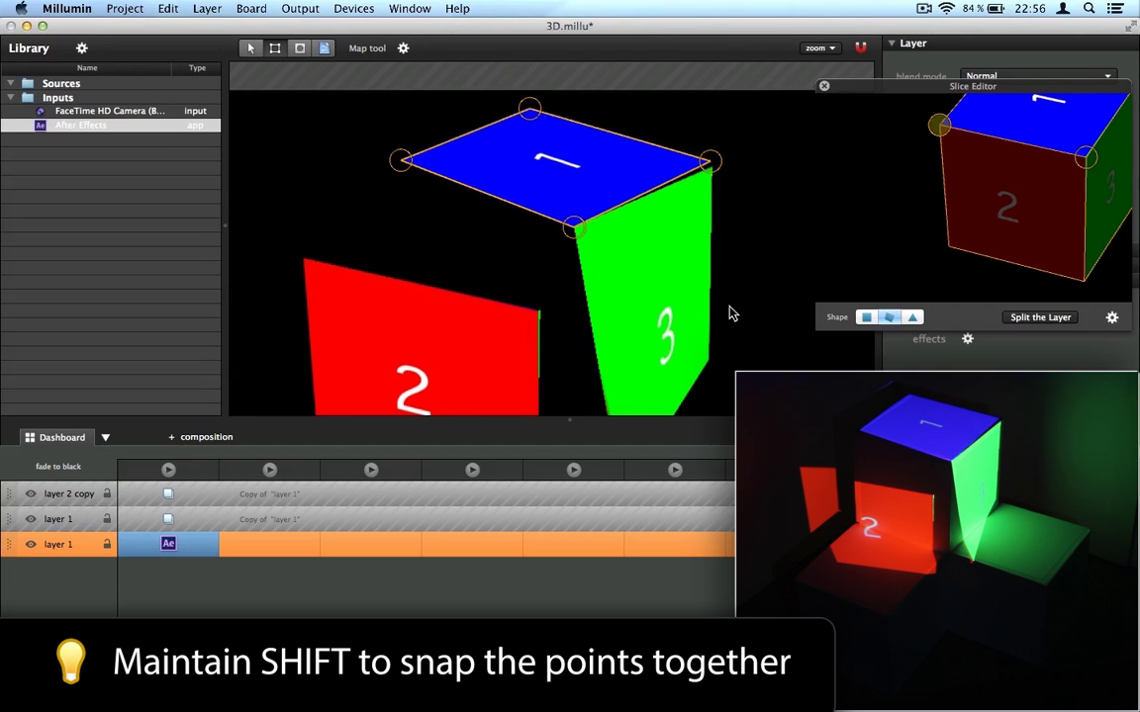
{"action": "left_click", "coordinate": [596, 371]}
{"action": "left_click_drag", "start_coordinate": [593, 391], "coordinate": [543, 365]}
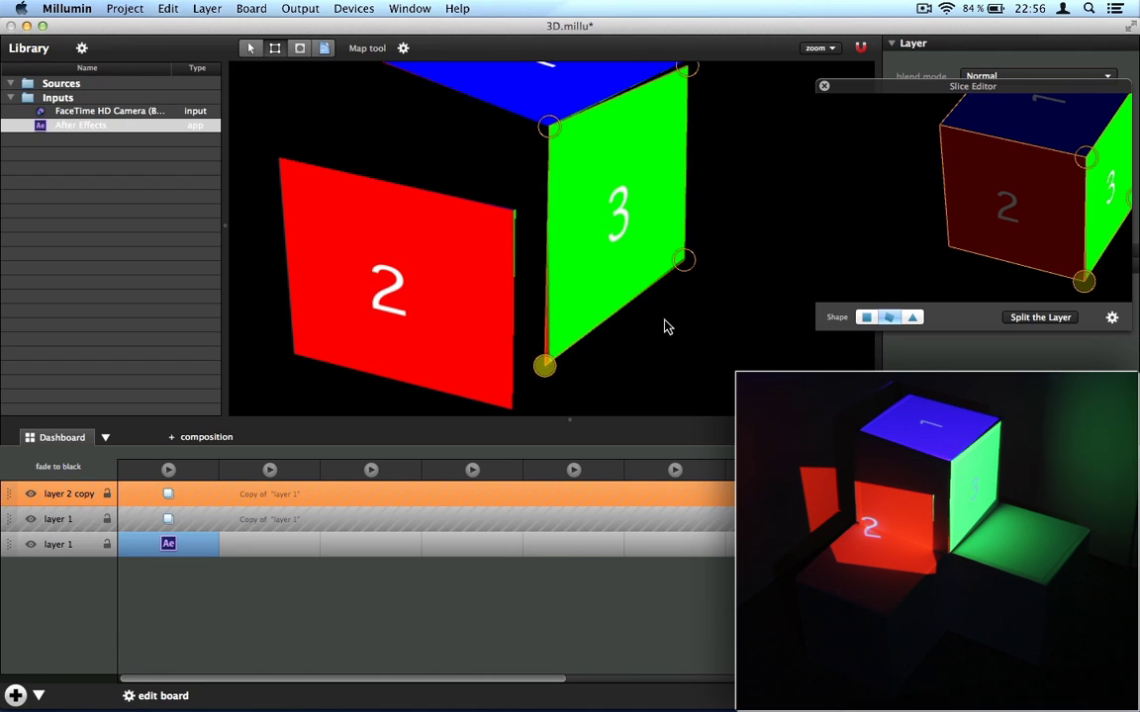
{"action": "left_click_drag", "start_coordinate": [681, 265], "coordinate": [684, 283]}
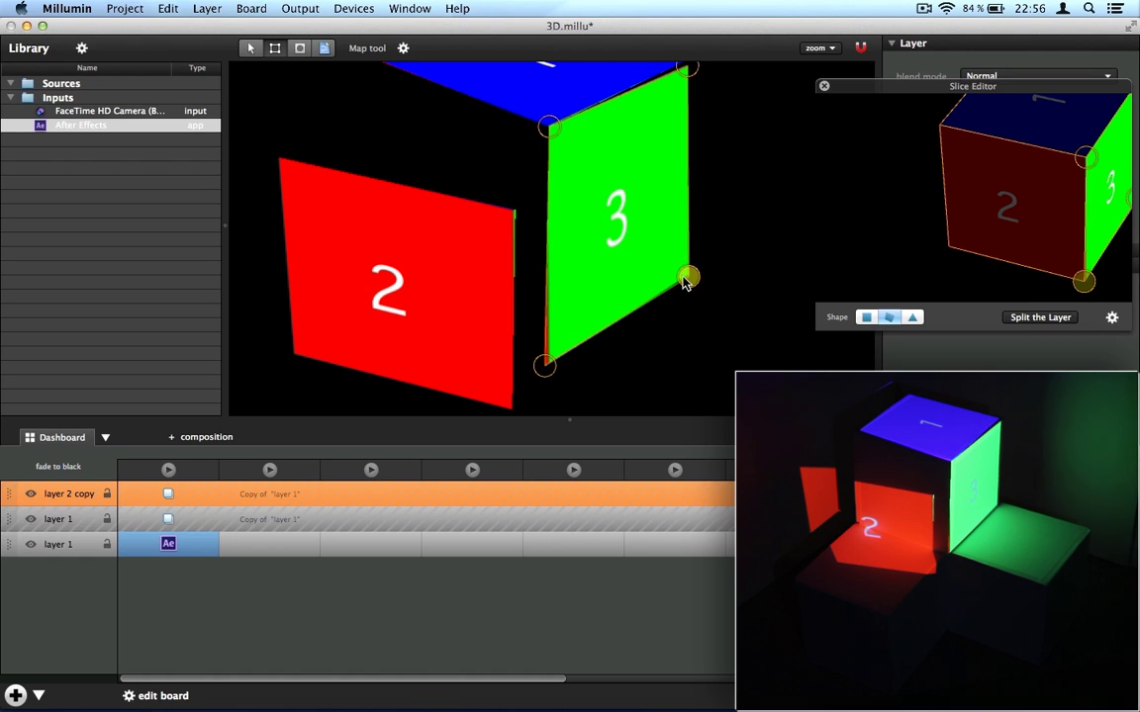
{"action": "left_click", "coordinate": [451, 194]}
{"action": "left_click_drag", "start_coordinate": [518, 205], "coordinate": [543, 124]}
- Pin red face 2's bottom corner to green face 3 and fit its left corners against the blue top
{"action": "left_click_drag", "start_coordinate": [509, 409], "coordinate": [530, 364]}
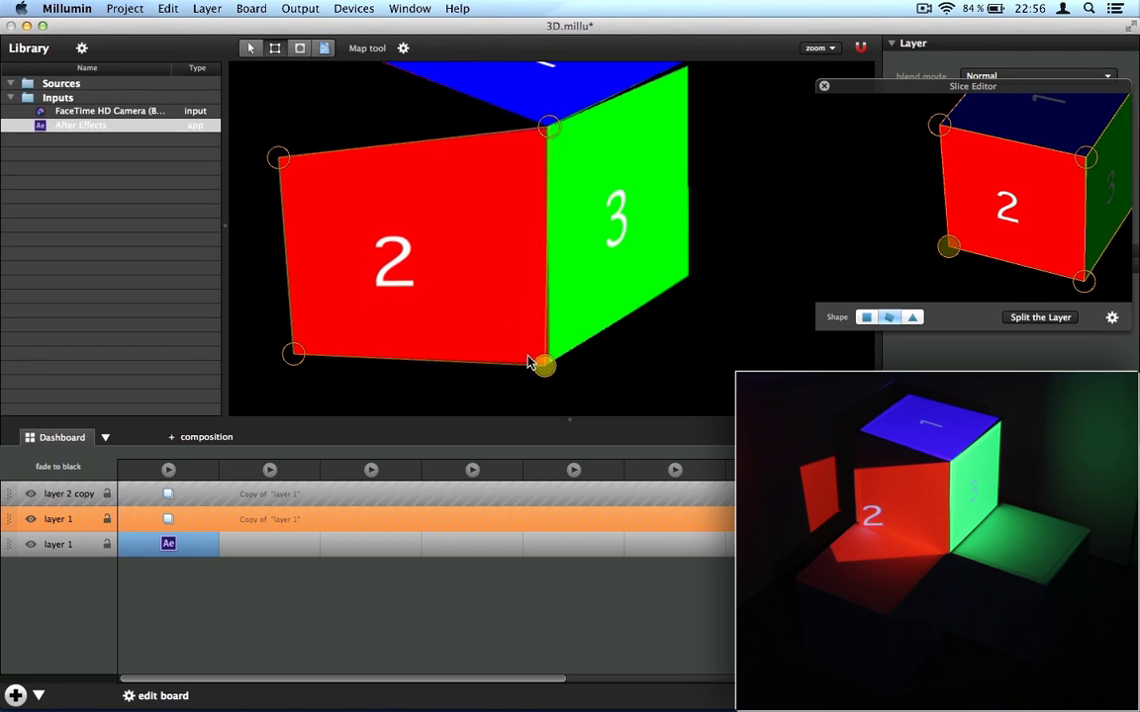
{"action": "scroll", "coordinate": [435, 311], "scroll_direction": "left", "scroll_amount": 5}
{"action": "scroll", "coordinate": [435, 312], "scroll_direction": "up", "scroll_amount": 3}
{"action": "left_click_drag", "start_coordinate": [390, 222], "coordinate": [487, 127]}
{"action": "left_click_drag", "start_coordinate": [478, 248], "coordinate": [469, 219]}
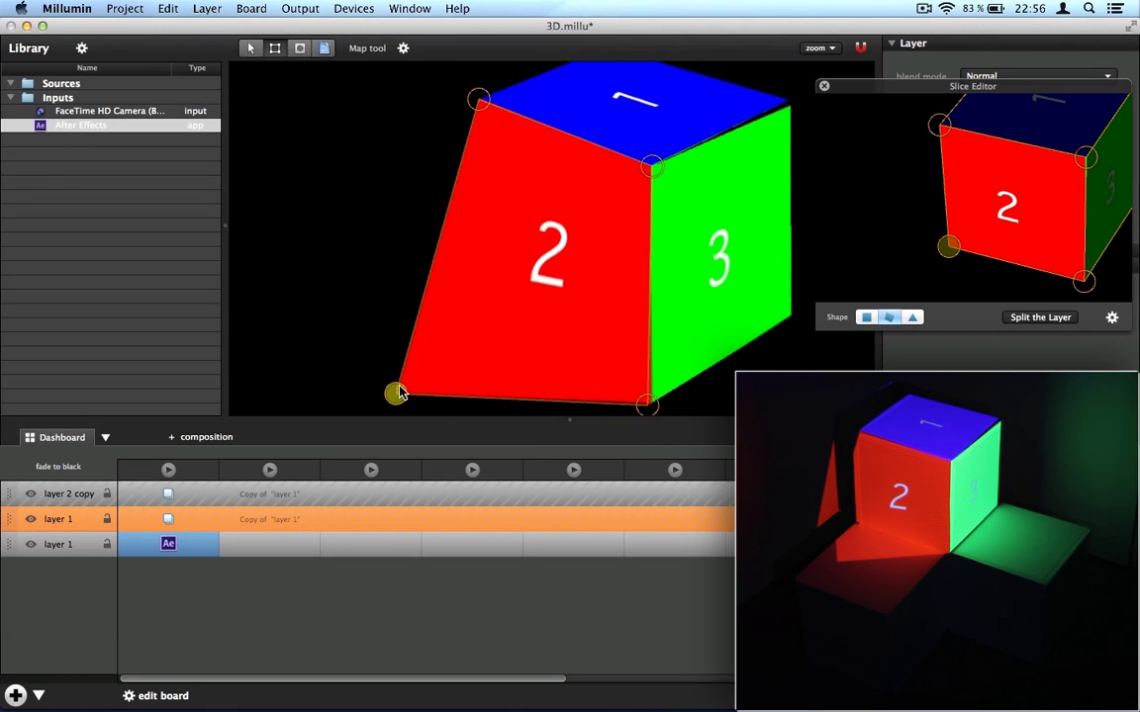
{"action": "left_click_drag", "start_coordinate": [396, 392], "coordinate": [469, 320]}
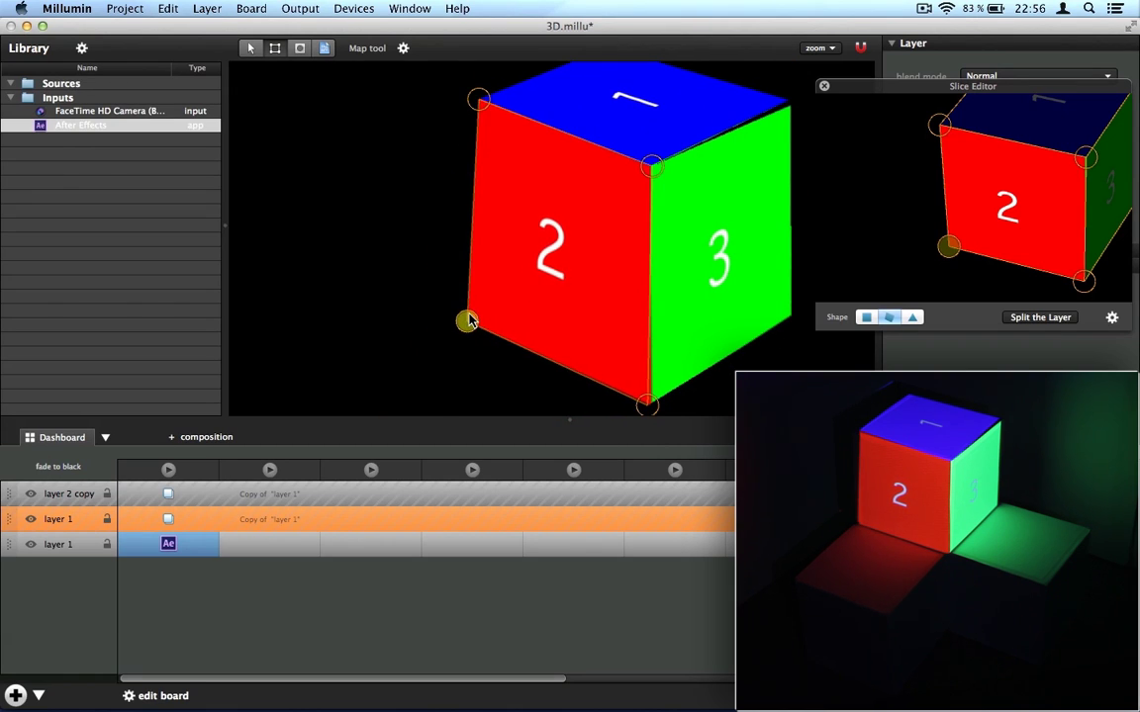
{"action": "left_click_drag", "start_coordinate": [477, 96], "coordinate": [474, 100]}
{"action": "left_click", "coordinate": [513, 93]}
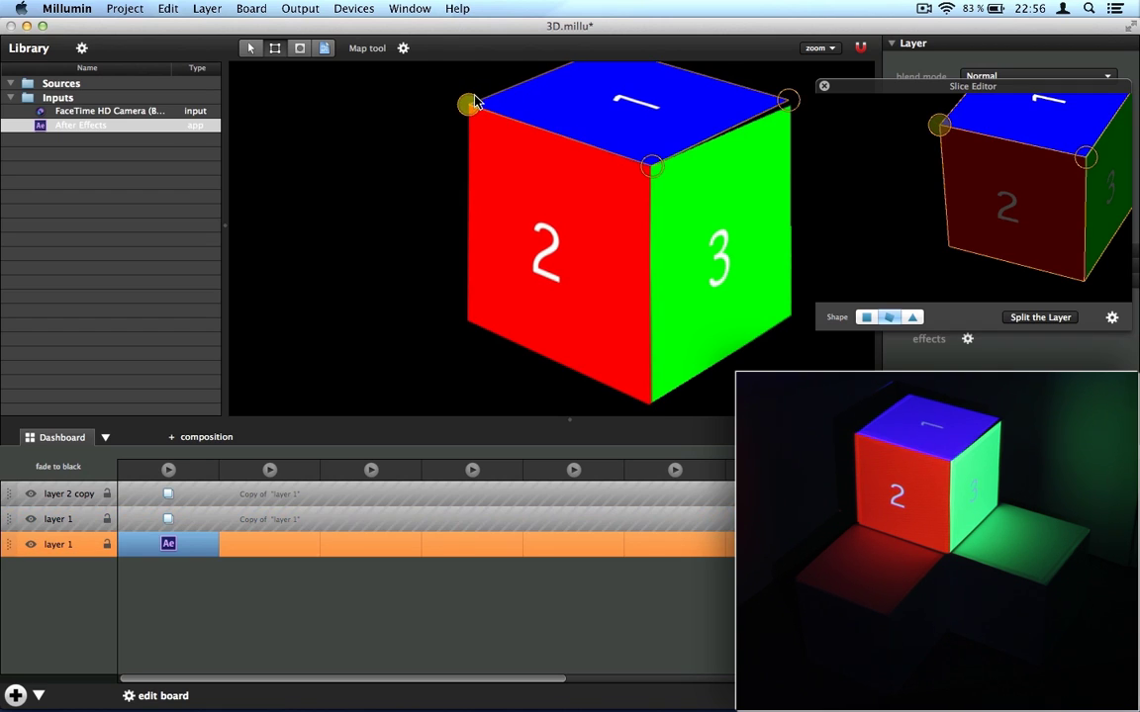
- Nudge blue face 1's right corner down to meet green face 3, then close the slice editing window
{"action": "left_click_drag", "start_coordinate": [594, 117], "coordinate": [496, 135]}
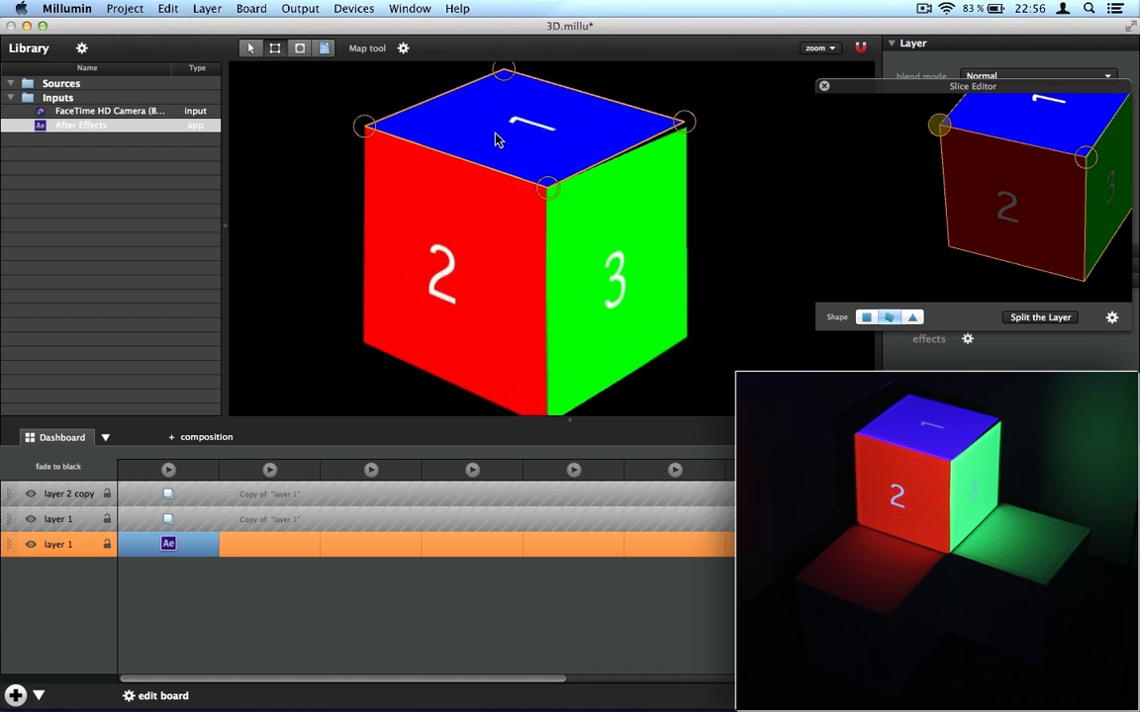
{"action": "left_click_drag", "start_coordinate": [682, 125], "coordinate": [690, 136]}
{"action": "left_click", "coordinate": [682, 133]}
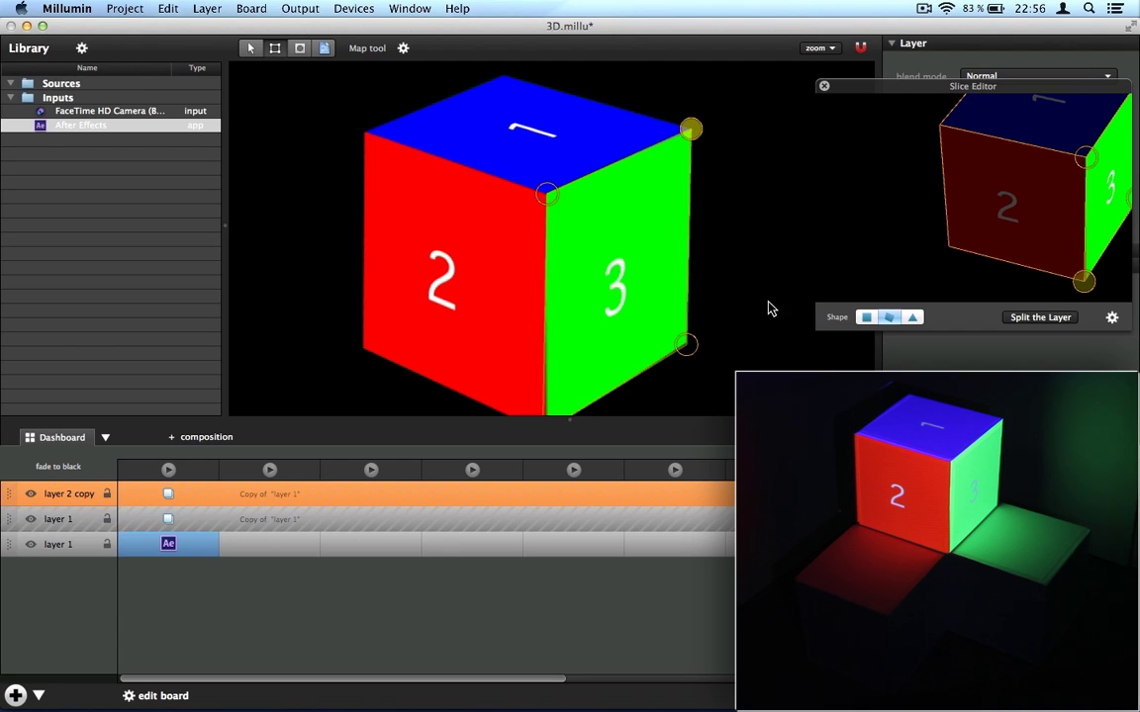
{"action": "scroll", "coordinate": [912, 168], "scroll_direction": "down", "scroll_amount": 5}
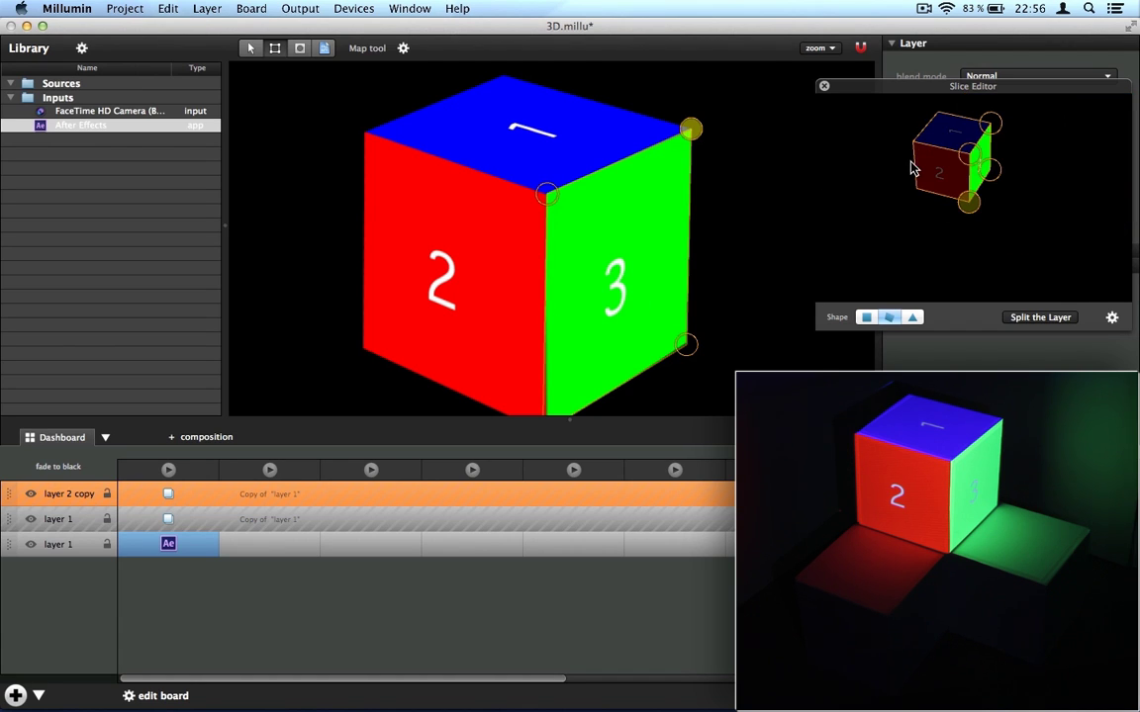
{"action": "left_click", "coordinate": [820, 86]}
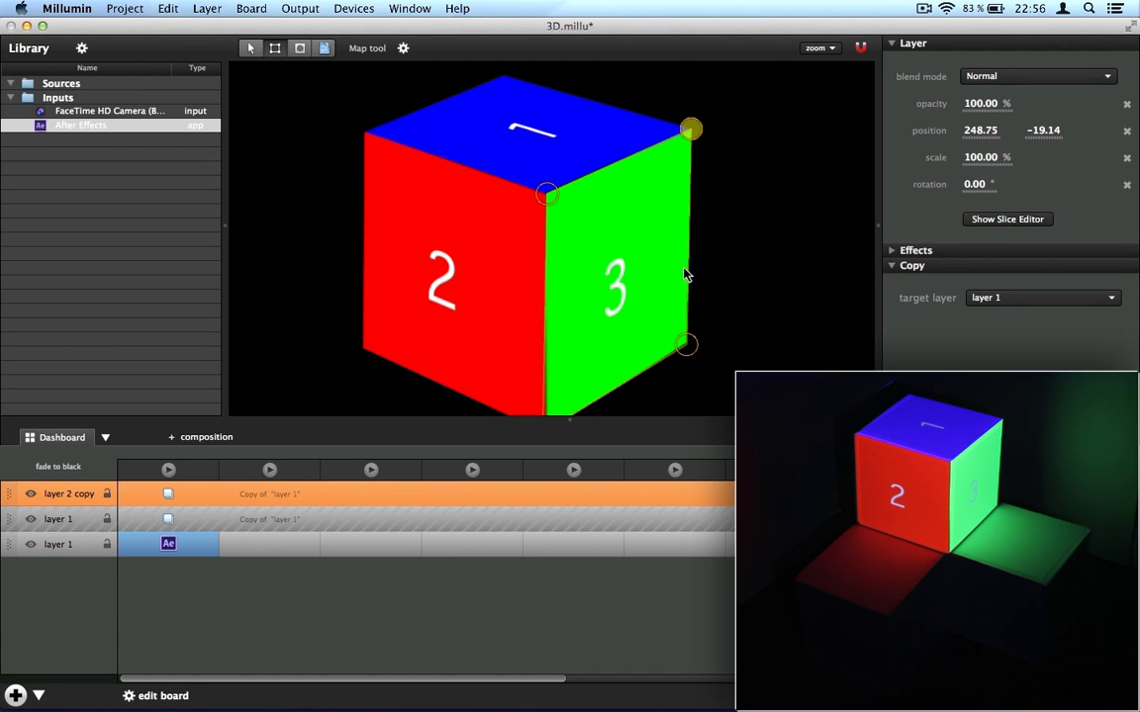
- In After Effects, add a new light, Light 3, to the composition
{"action": "key", "text": "super+Tab"}
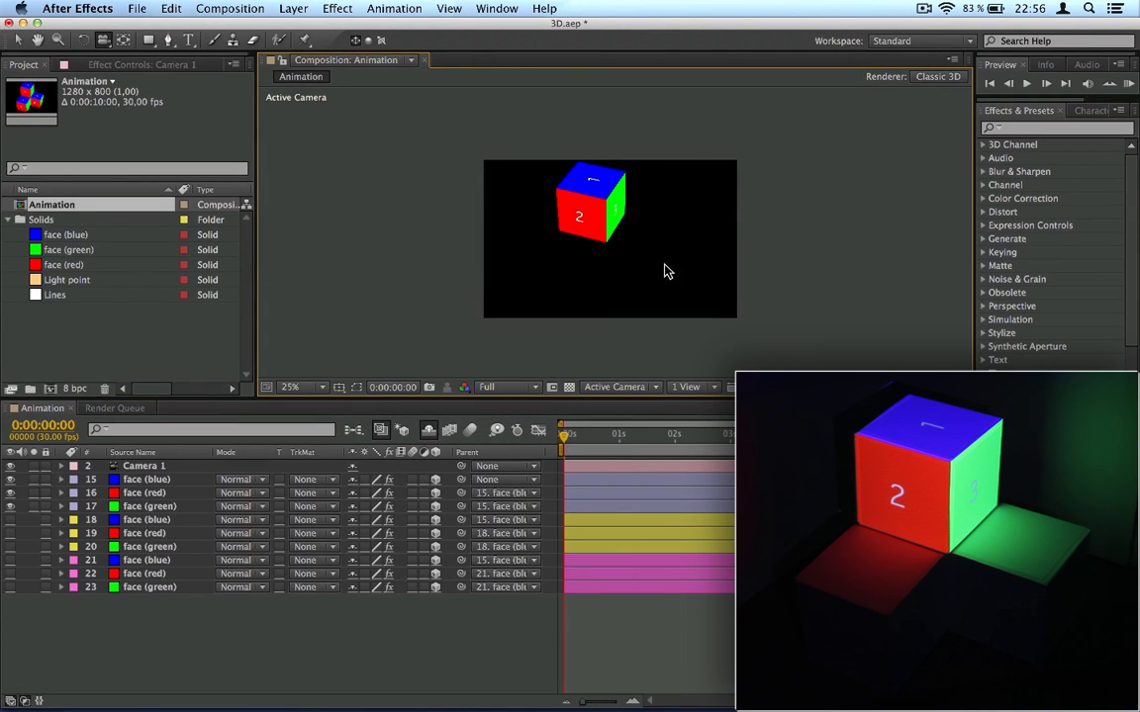
{"action": "right_click", "coordinate": [235, 620]}
{"action": "mouse_move", "coordinate": [346, 544]}
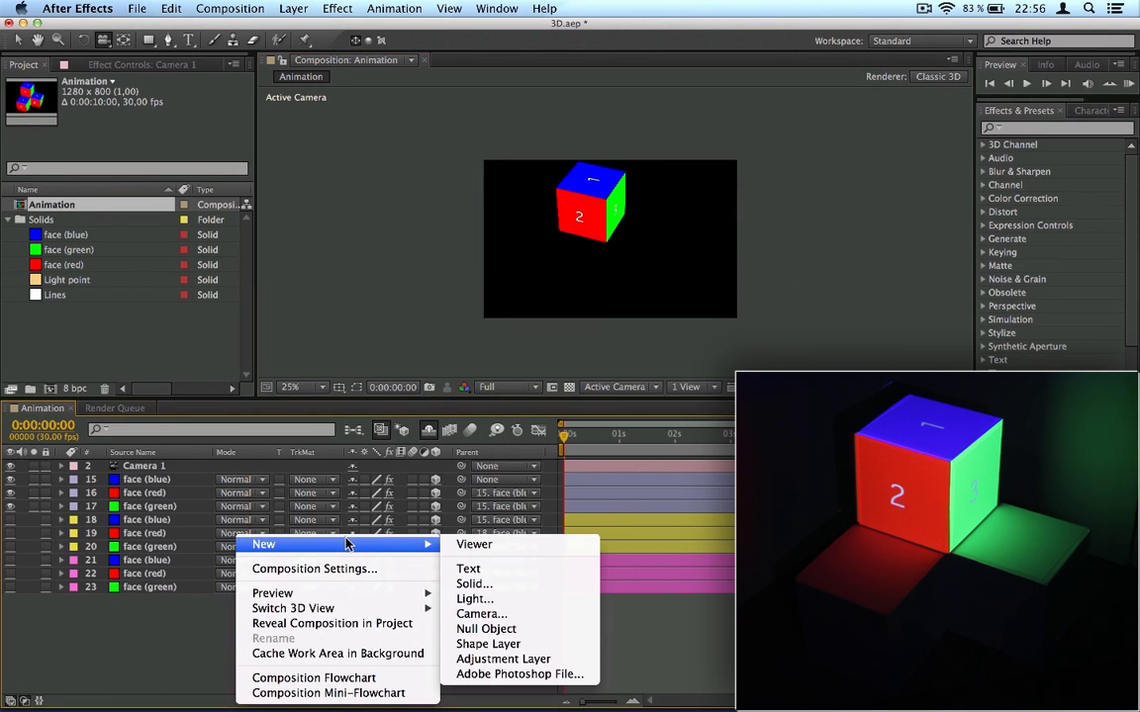
{"action": "left_click", "coordinate": [475, 598]}
{"action": "left_click", "coordinate": [222, 472]}
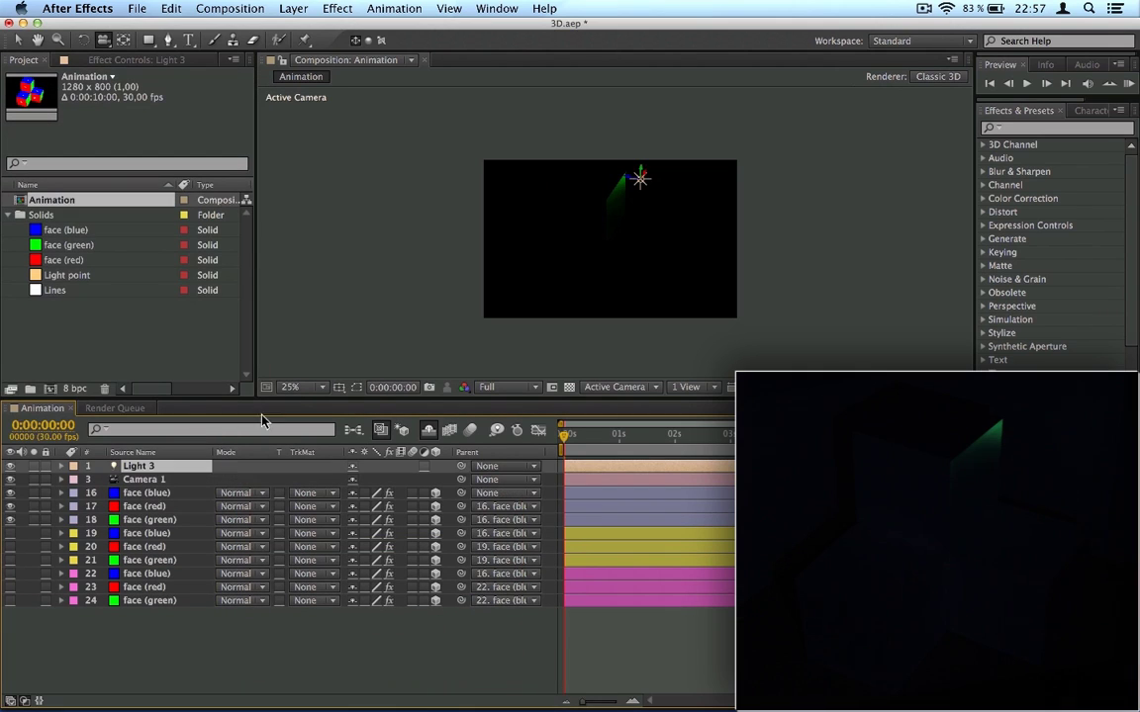
- Move Light 3 above the cube and sweep it across the blue, red and green faces
{"action": "key", "text": "v"}
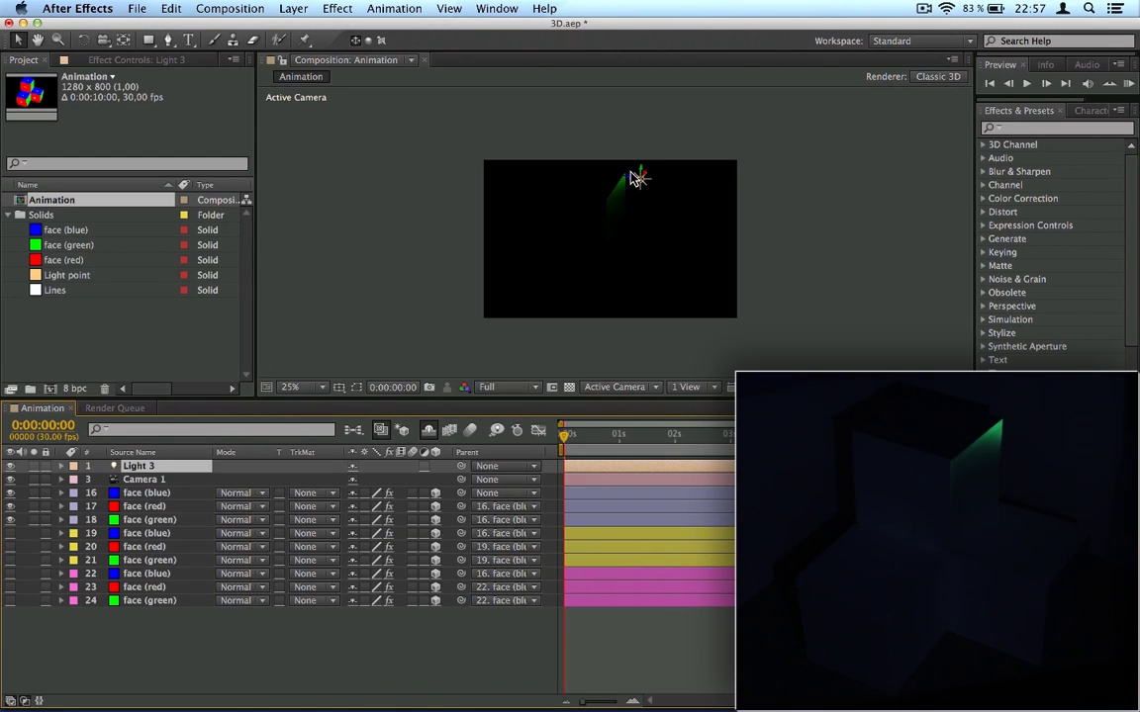
{"action": "left_click_drag", "start_coordinate": [625, 177], "coordinate": [582, 313]}
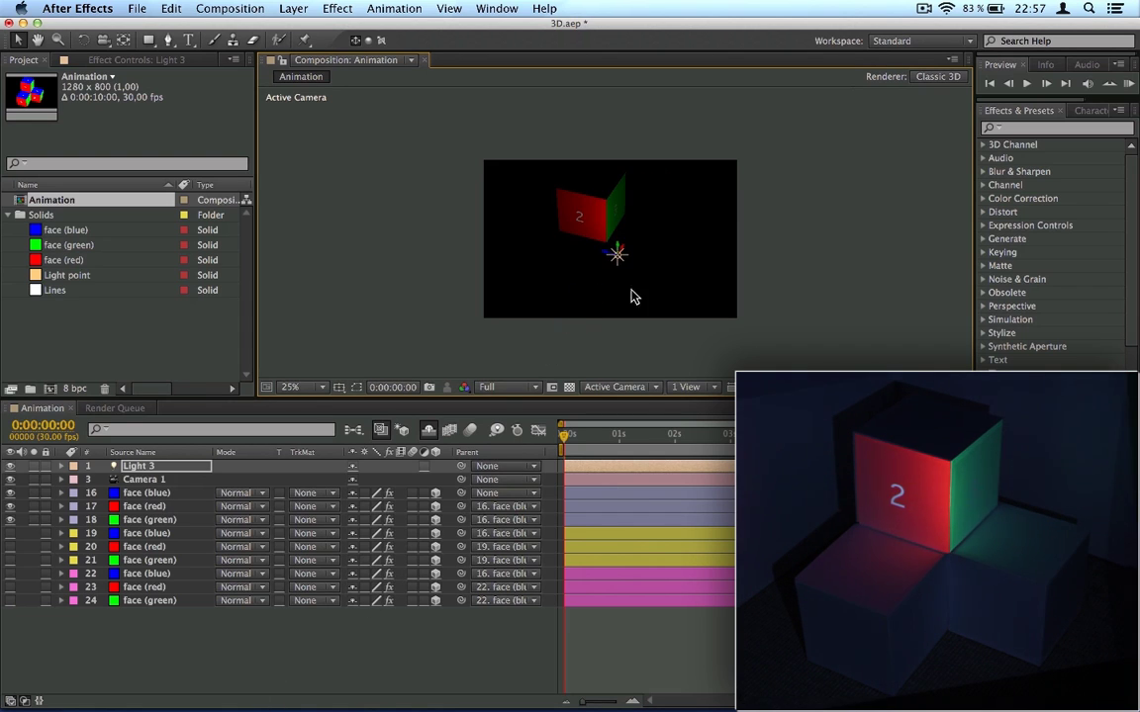
{"action": "left_click_drag", "start_coordinate": [613, 237], "coordinate": [613, 3]}
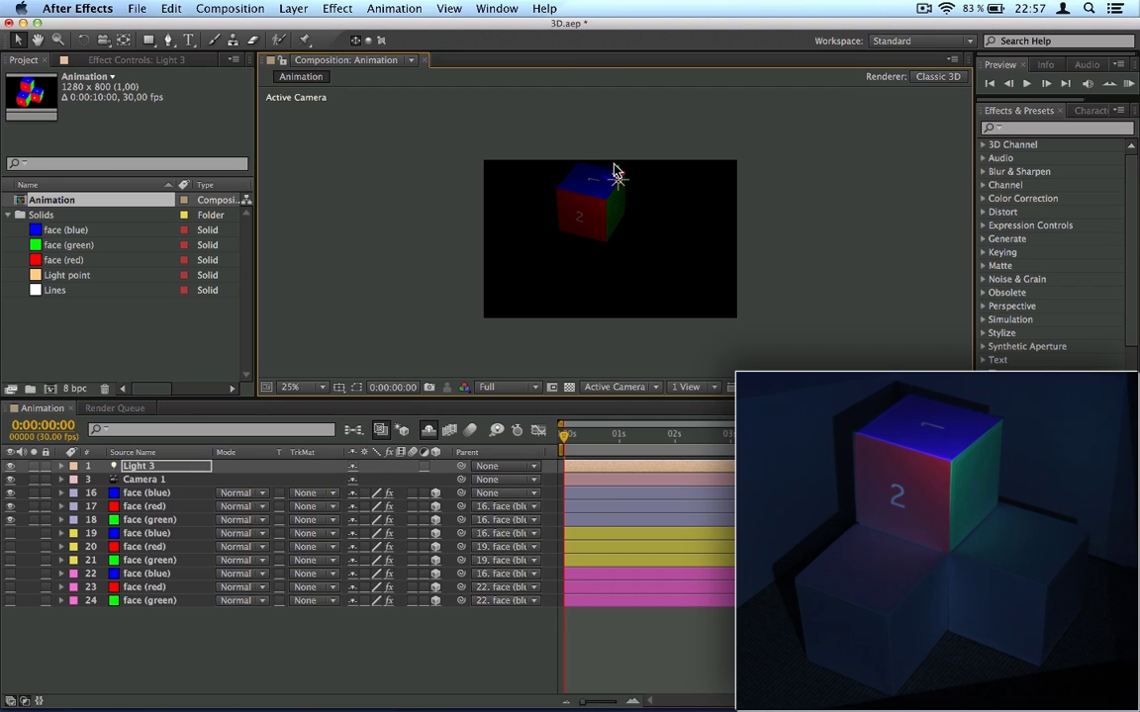
{"action": "left_click_drag", "start_coordinate": [613, 170], "coordinate": [619, 139]}
{"action": "left_click_drag", "start_coordinate": [627, 33], "coordinate": [680, 261]}
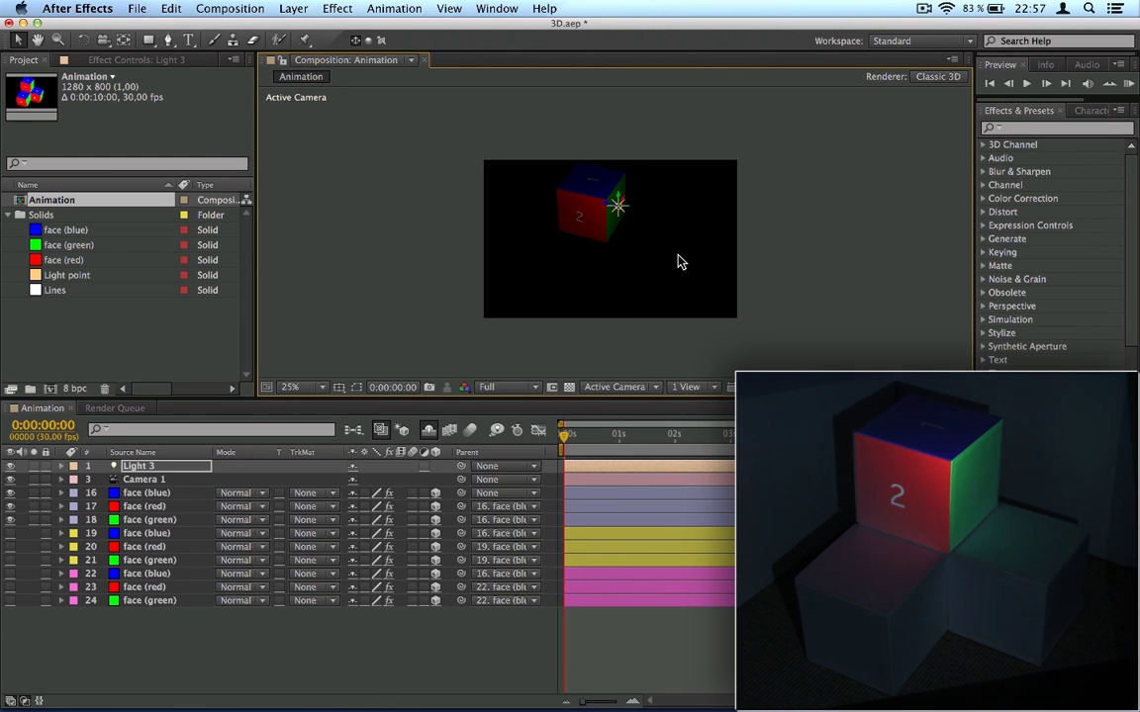
- Delete Light 3 and turn on layers 18–22 to reveal two more cubes
{"action": "key", "text": "comma"}
{"action": "key", "text": "comma"}
{"action": "key", "text": "comma"}
{"action": "key", "text": "comma"}
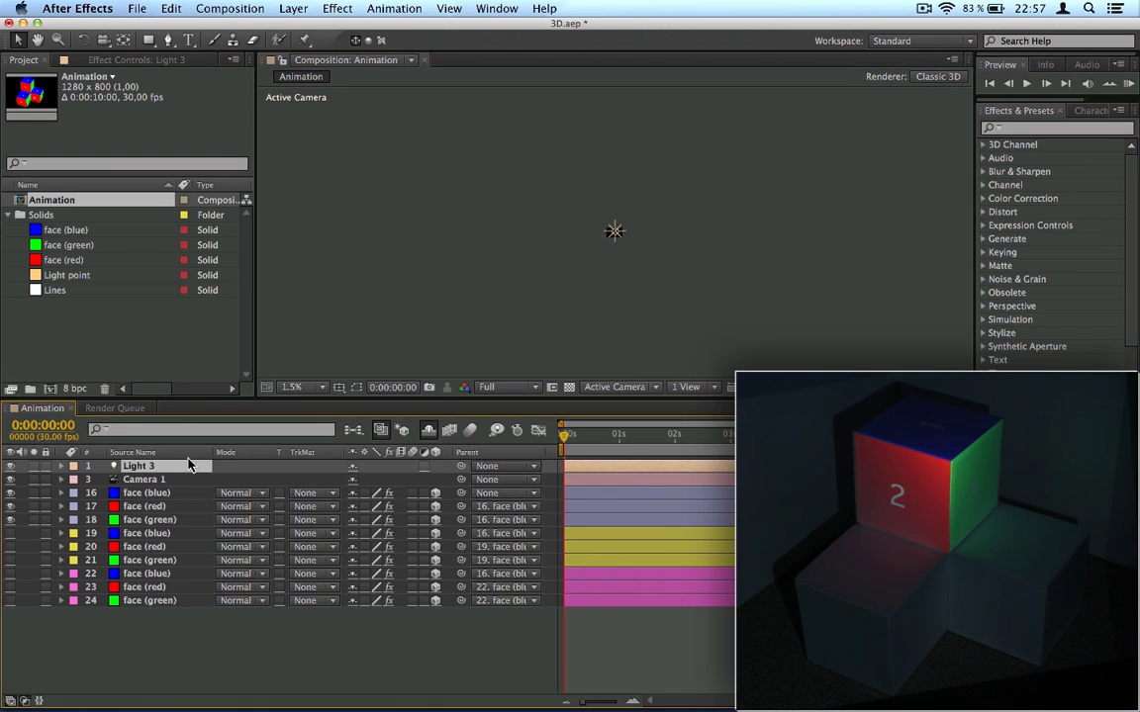
{"action": "key", "text": "Delete"}
{"action": "key", "text": "period"}
{"action": "key", "text": "period"}
{"action": "key", "text": "period"}
{"action": "key", "text": "period"}
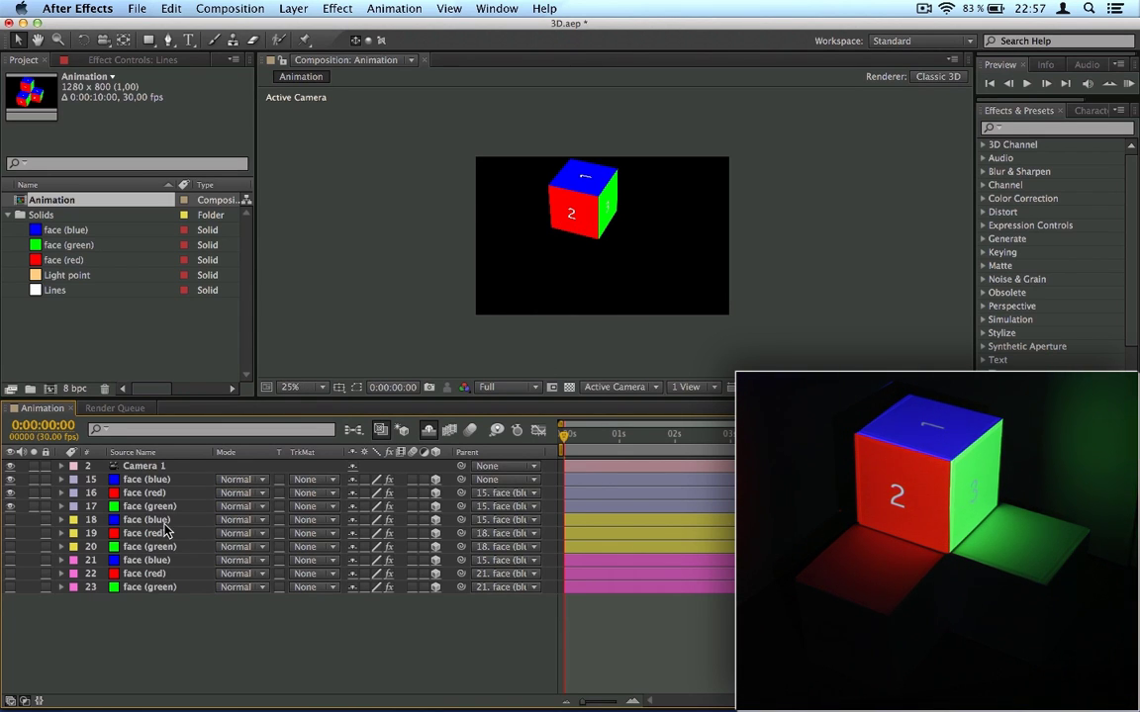
{"action": "left_click_drag", "start_coordinate": [7, 516], "coordinate": [9, 573]}
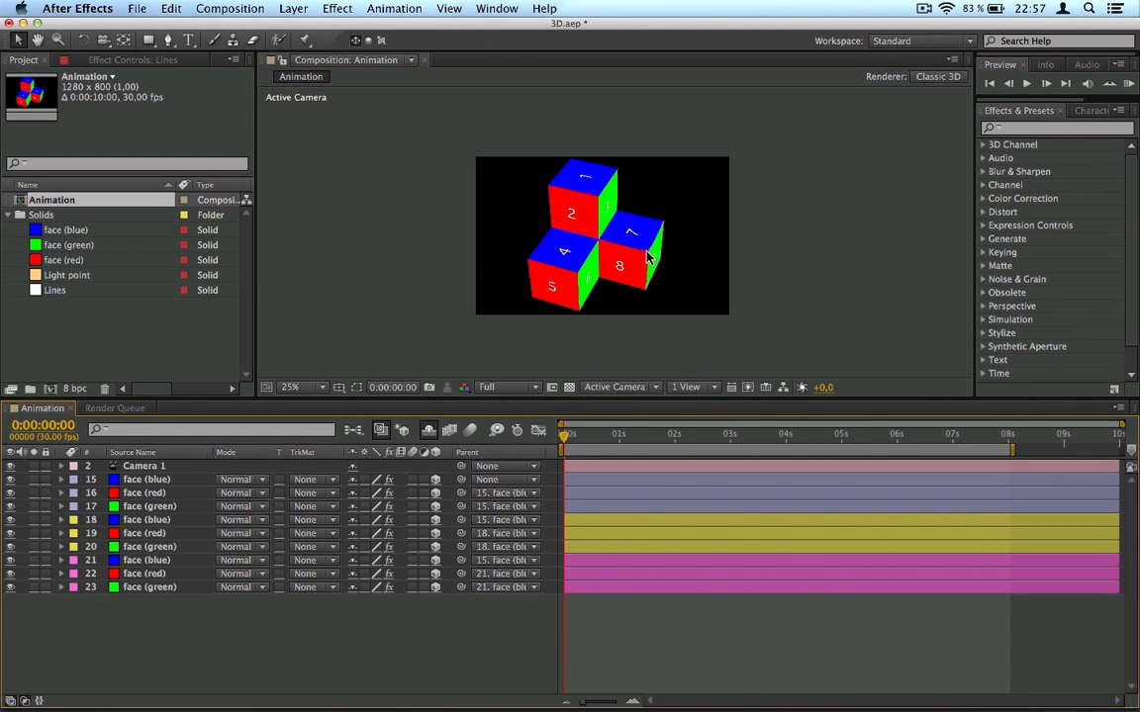
- Back in Millumin, show the Slice Editor for the green face layer
{"action": "key", "text": "super+Tab"}
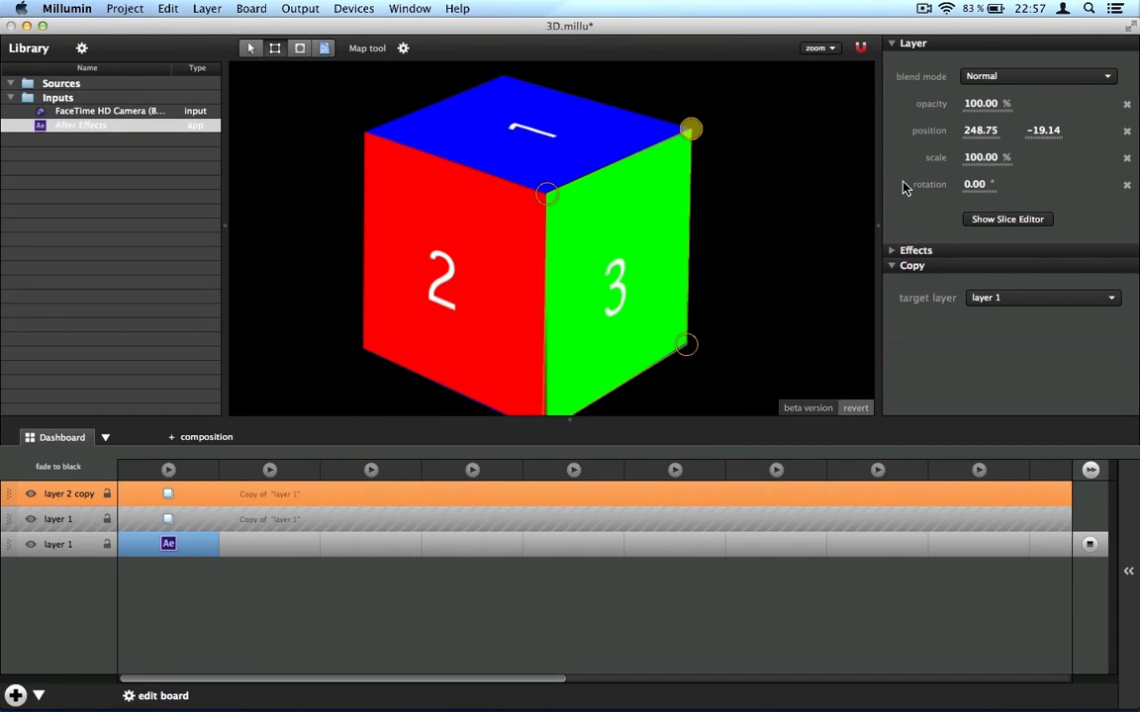
{"action": "left_click", "coordinate": [988, 221]}
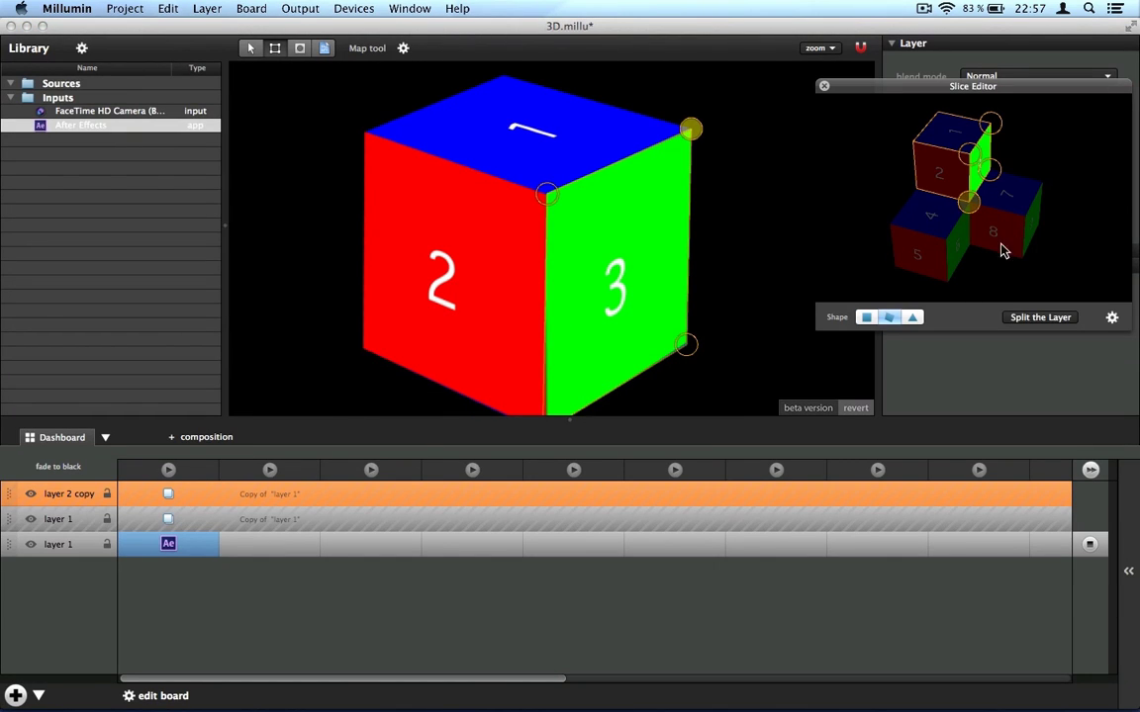